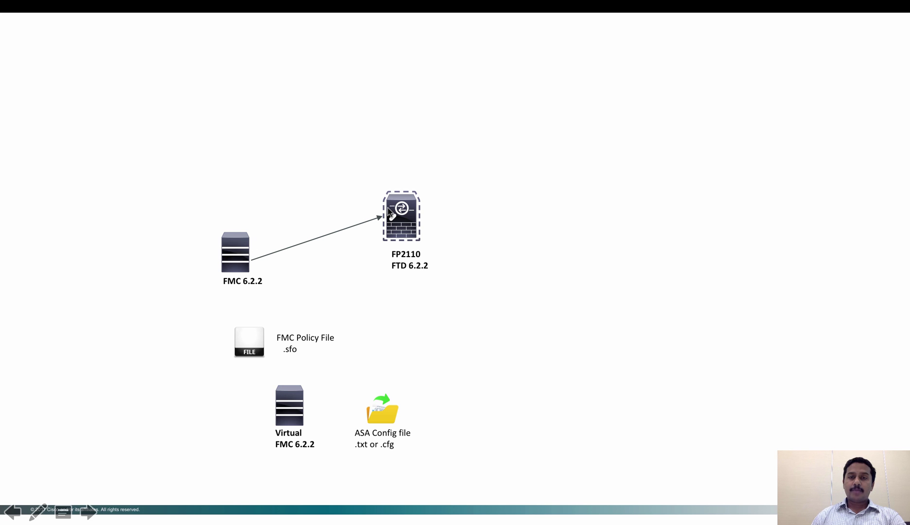
pyautogui.press('super+Tab')
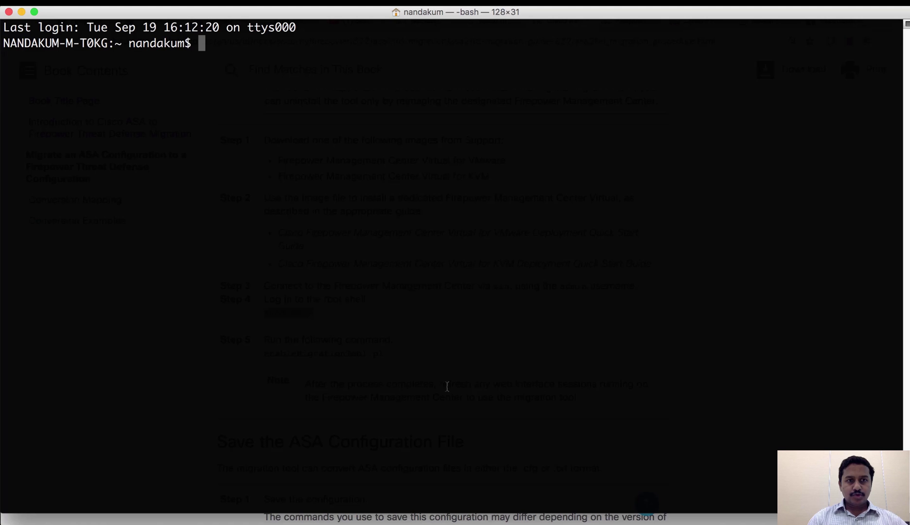
pyautogui.write('ssh ')
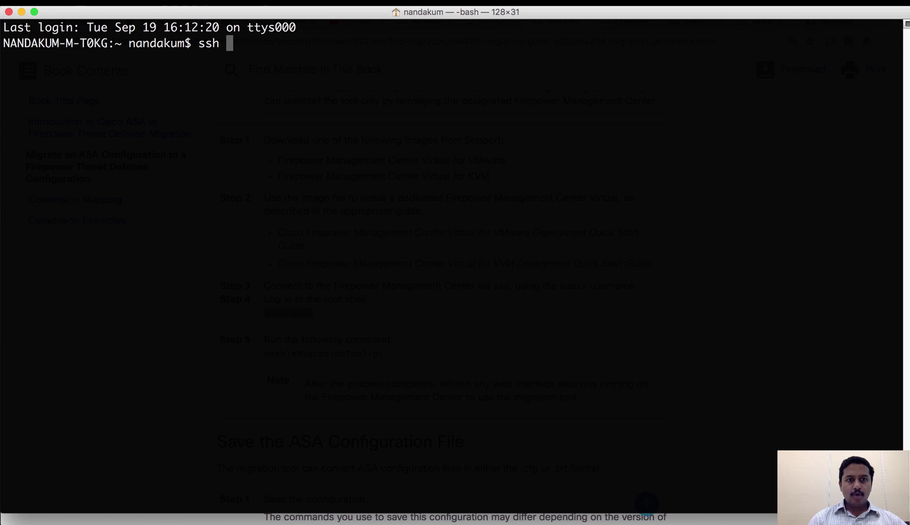
pyautogui.write('admin@10.106.')
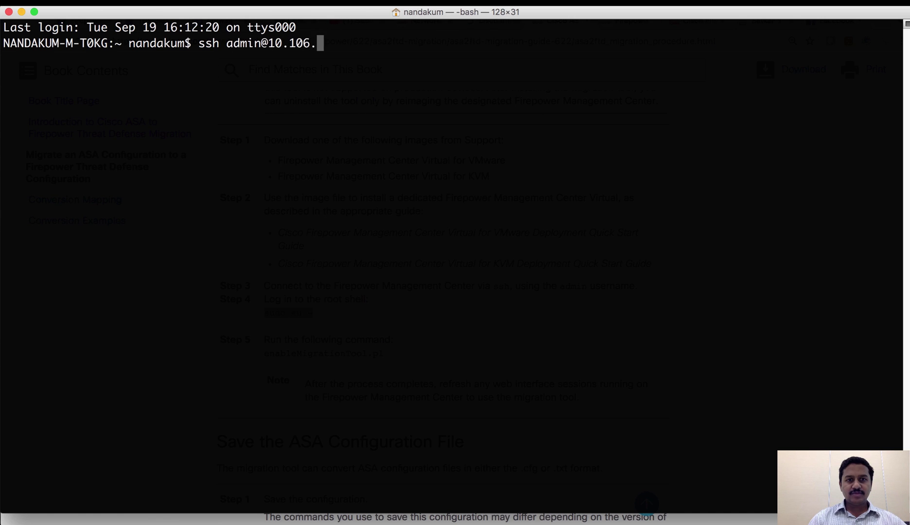
pyautogui.write('143.35')
pyautogui.press('Return')
pyautogui.press('Return')
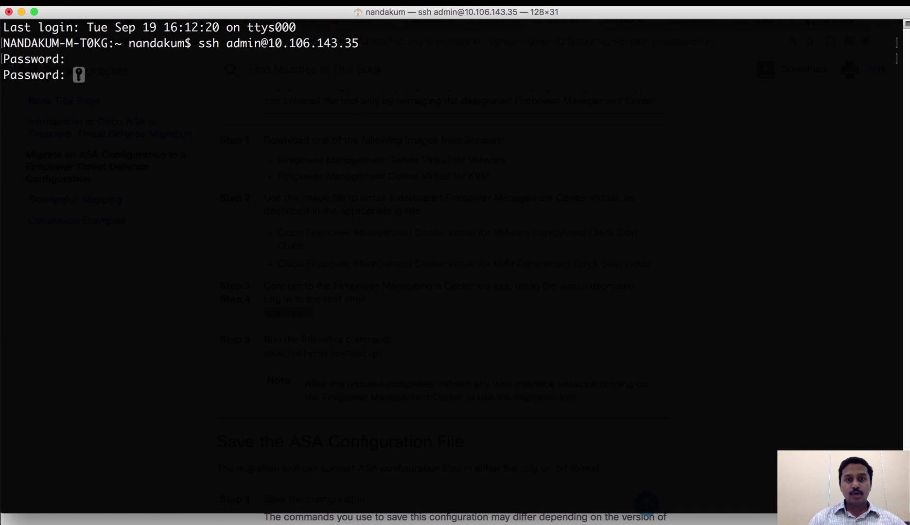
pyautogui.press('Return')
pyautogui.press('Return')
pyautogui.press('Return')
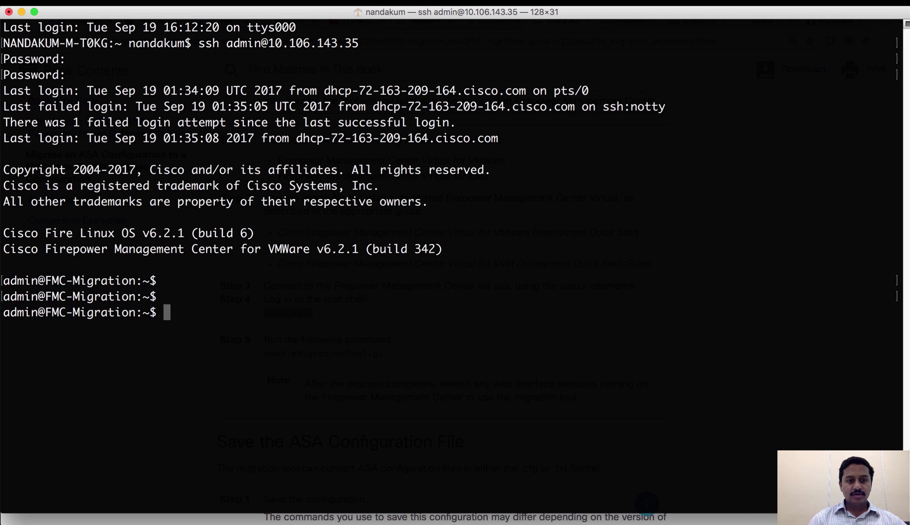
pyautogui.write('sudo su -')
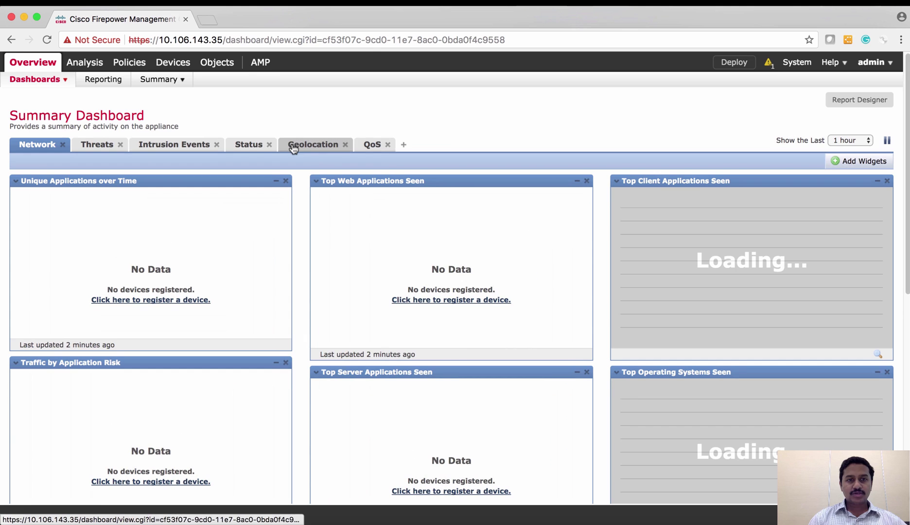
# Step: Become root on the FMC by submitting sudo su - with the root password
pyautogui.click(24, 19)
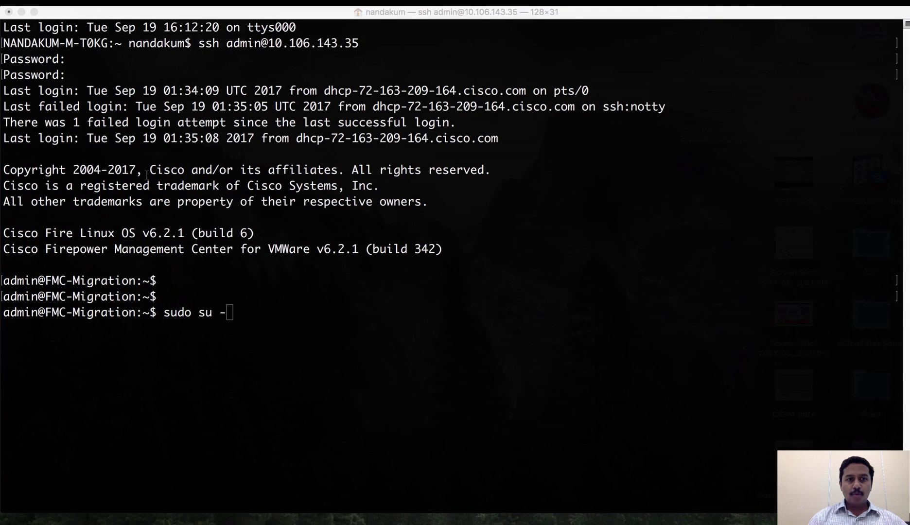
pyautogui.press('Return')
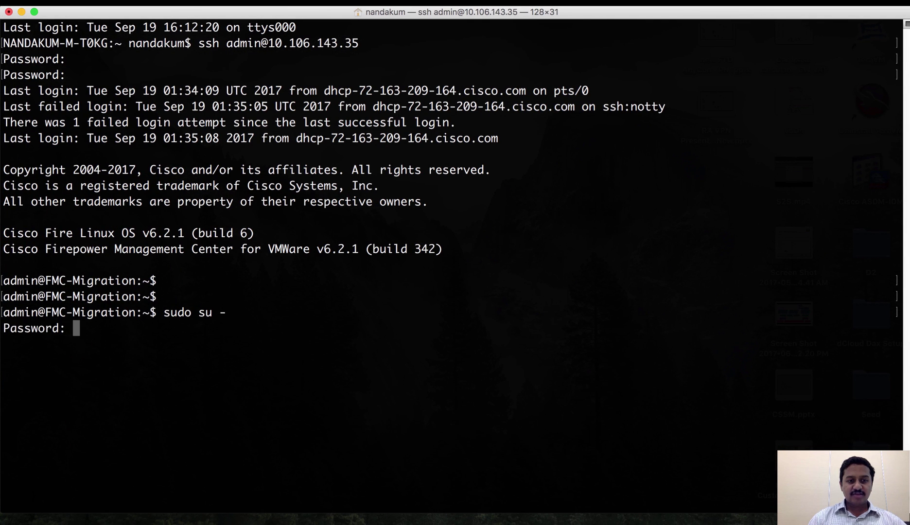
pyautogui.press('Return')
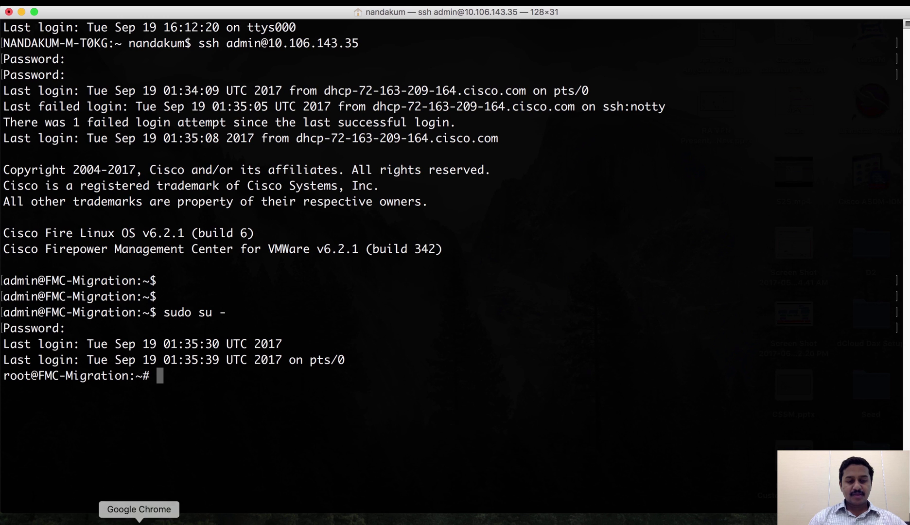
# Step: Run enableMigrationTool.pl and confirm with y to convert the FMC to a migration instance
pyautogui.write('enableMigrationTool.pl')
pyautogui.press('Return')
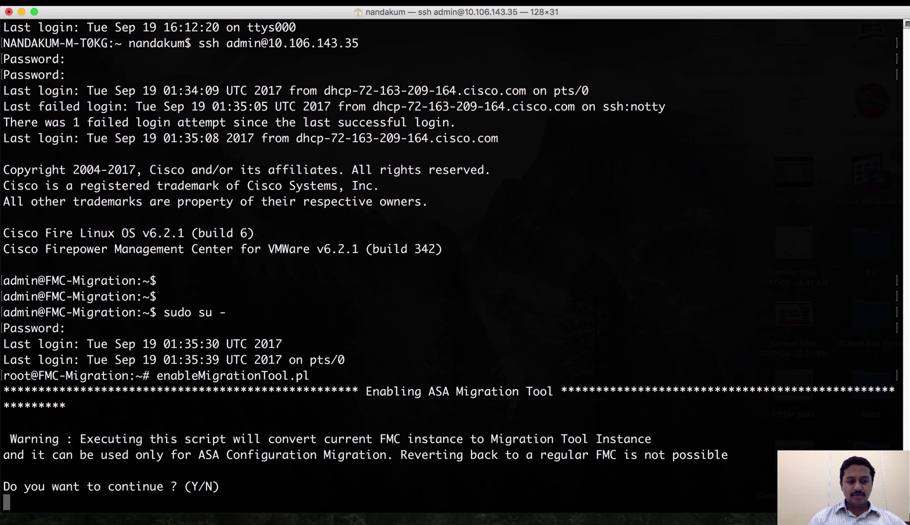
pyautogui.write('y')
pyautogui.press('Return')
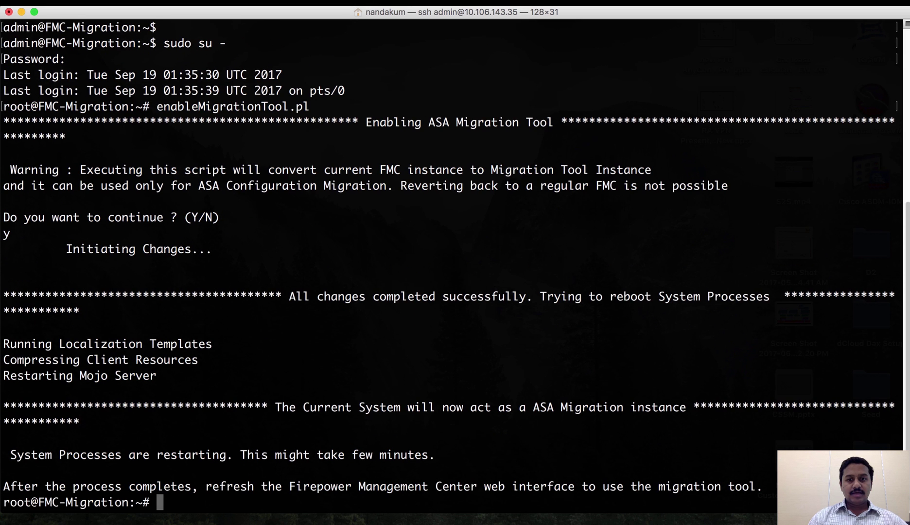
pyautogui.press('super+Tab')
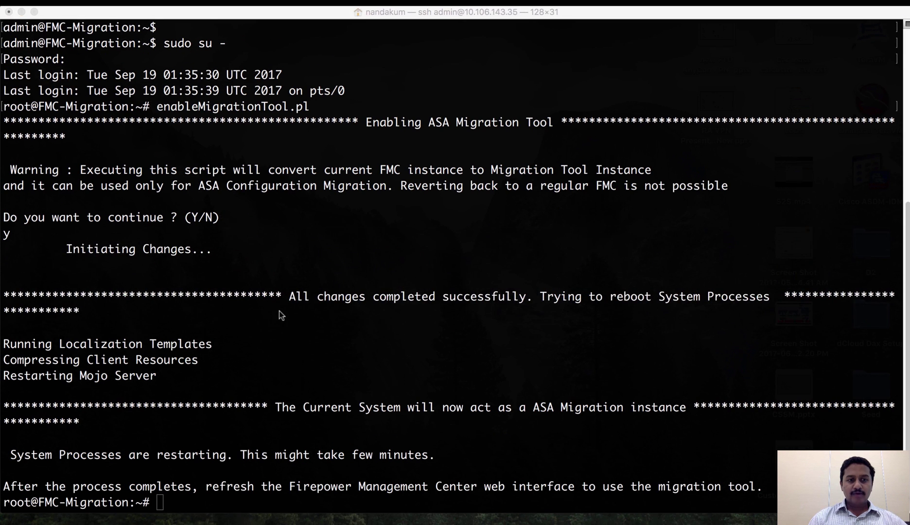
# Step: Reload the FMC Summary Dashboard to show the migration-tool-installed notice
pyautogui.click(139, 521)
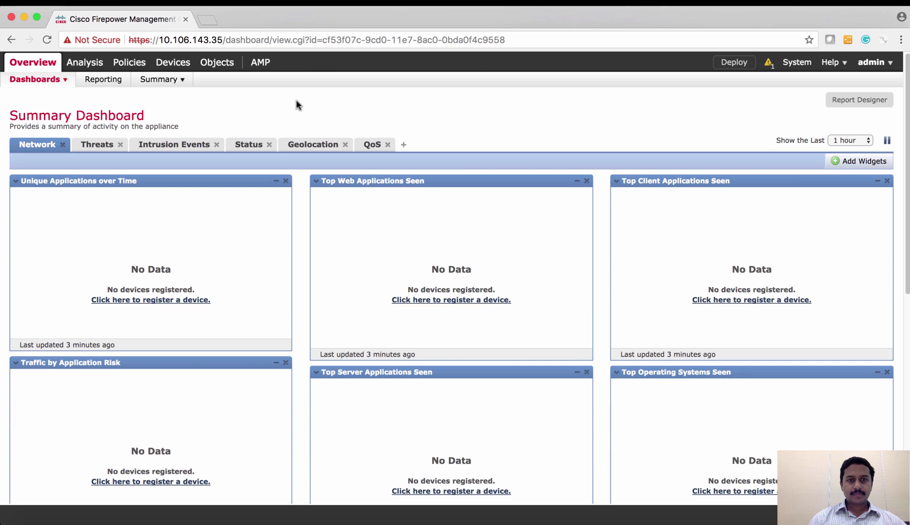
pyautogui.press('super+r')
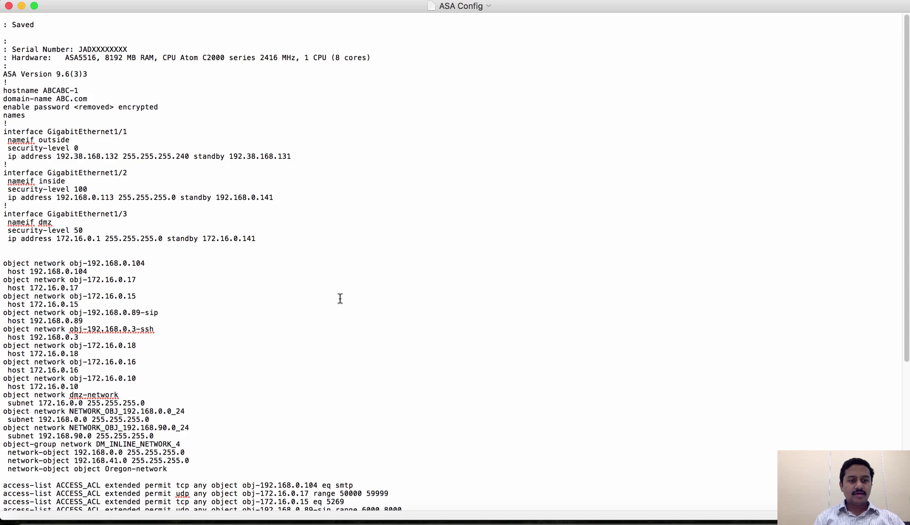
# Step: Review the ASA Config's network object definitions and access-list entries in TextEdit
pyautogui.scroll(-5, 341, 298)
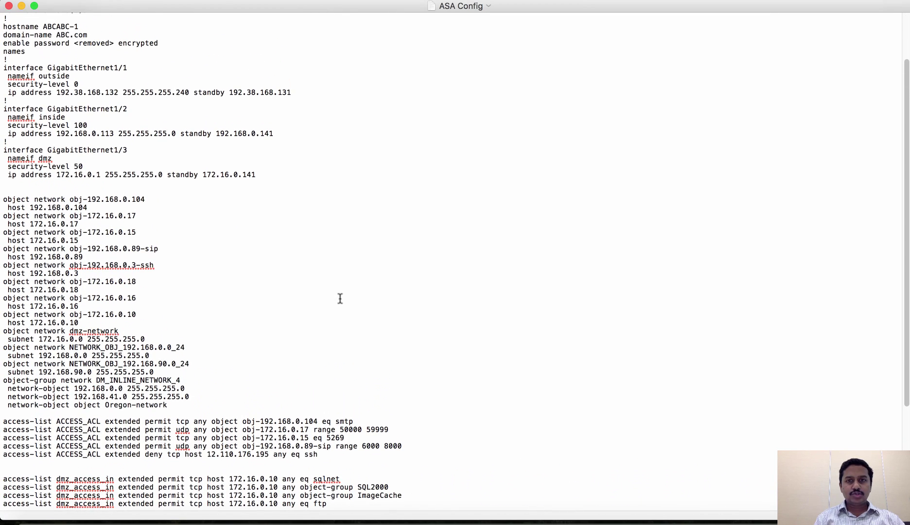
pyautogui.scroll(5, 340, 299)
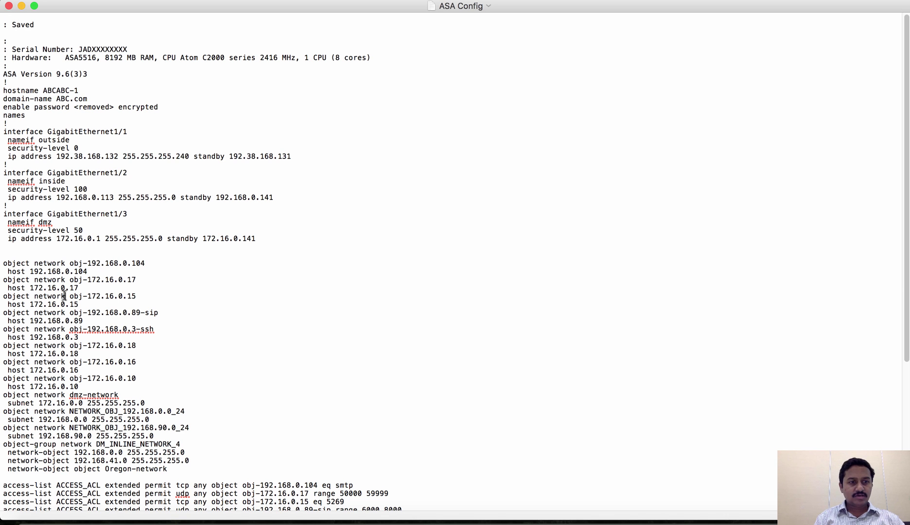
pyautogui.scroll(-3, 64, 296)
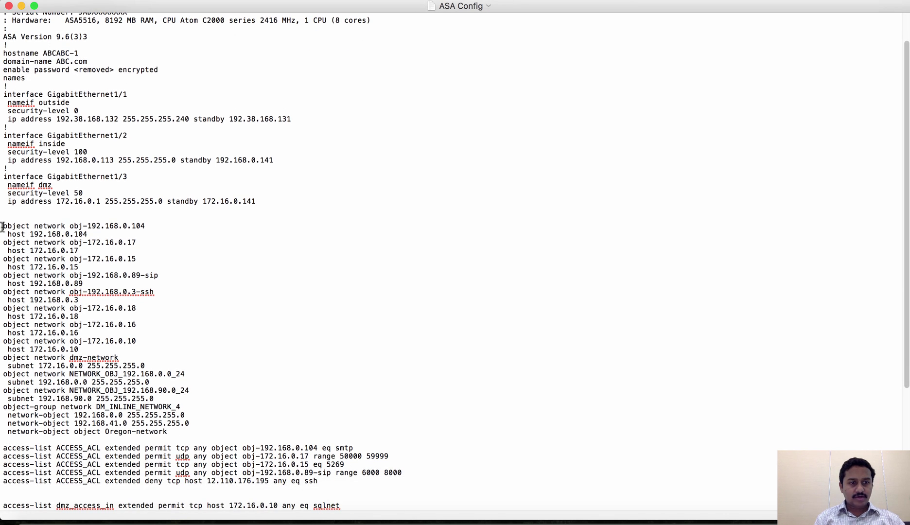
pyautogui.moveTo(2, 227); pyautogui.dragTo(196, 429)
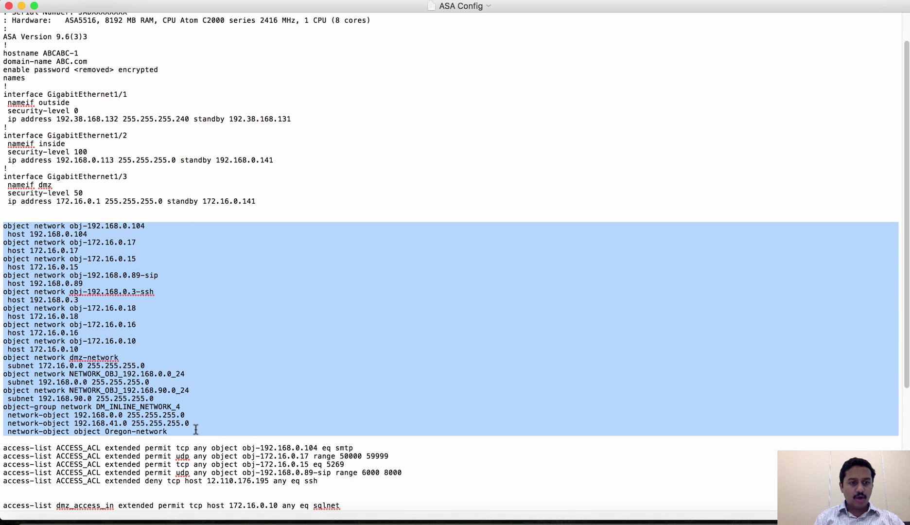
pyautogui.scroll(-5, 196, 429)
pyautogui.moveTo(57, 357); pyautogui.dragTo(96, 509)
# Step: Highlight the ASA Config's NAT rules and the access-group line for outside
pyautogui.scroll(-3, 86, 399)
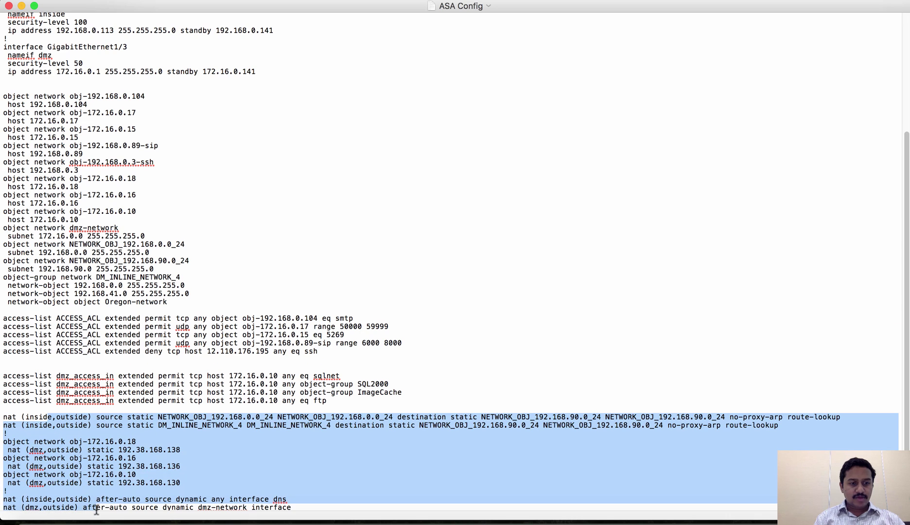
pyautogui.scroll(-3, 96, 509)
pyautogui.moveTo(4, 333); pyautogui.dragTo(340, 364)
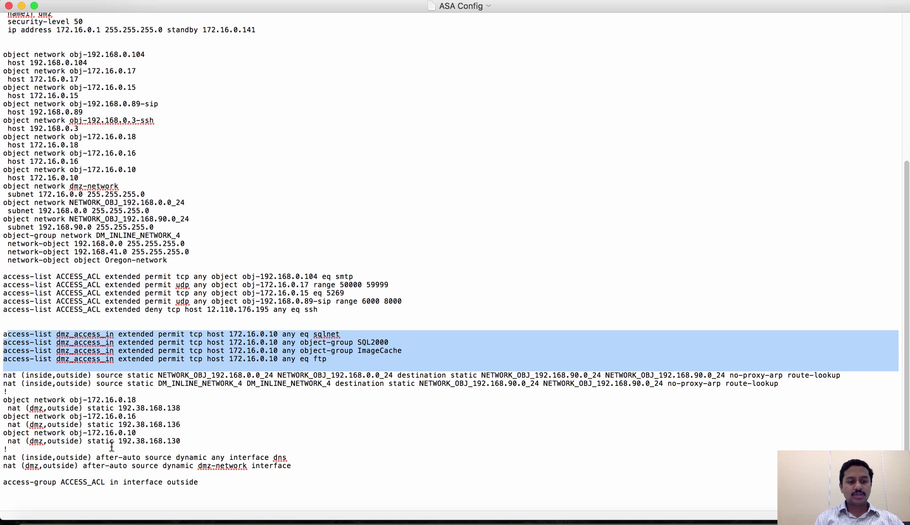
pyautogui.tripleClick(87, 482)
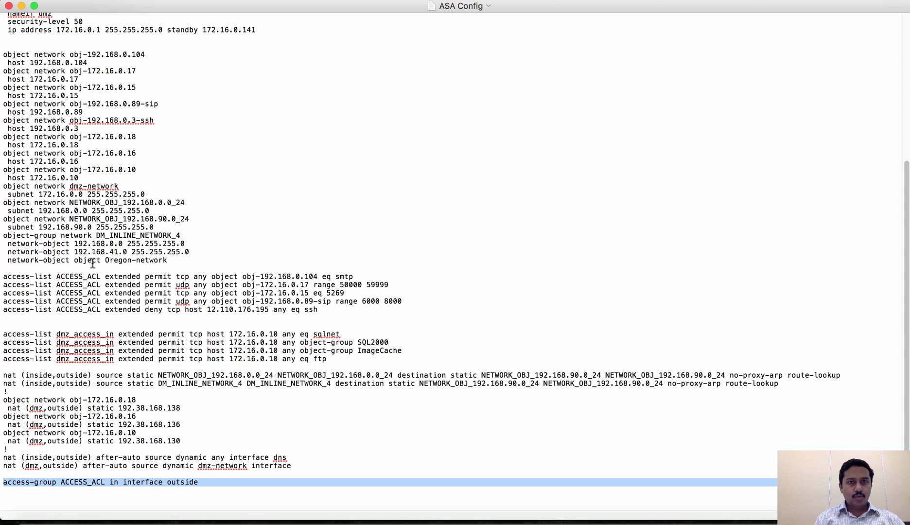
pyautogui.press('super+Tab')
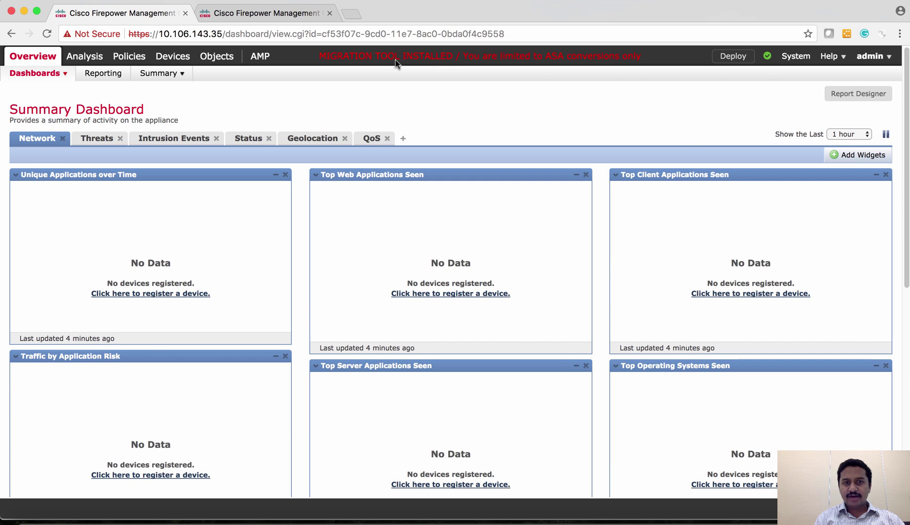
# Step: Upload ASA Config.txt through System > Tools > Import/Export
pyautogui.moveTo(796, 58)
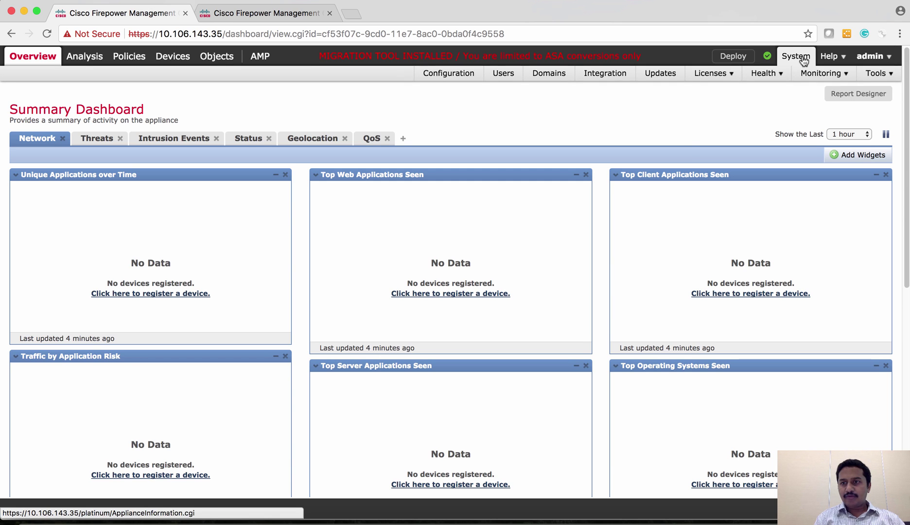
pyautogui.moveTo(876, 77)
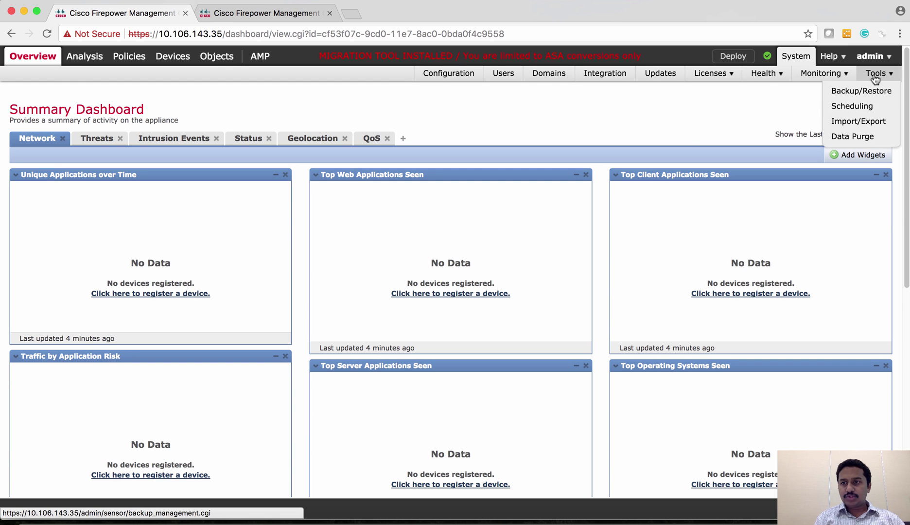
pyautogui.click(874, 125)
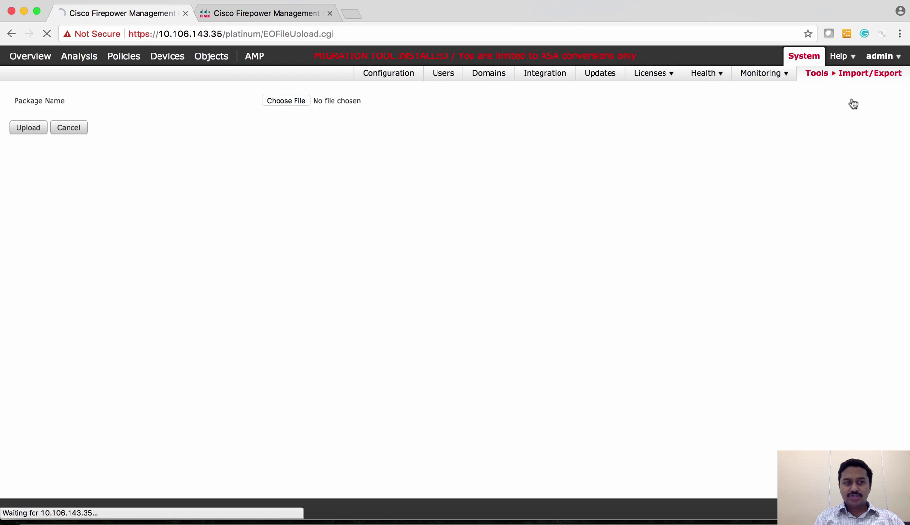
pyautogui.click(282, 101)
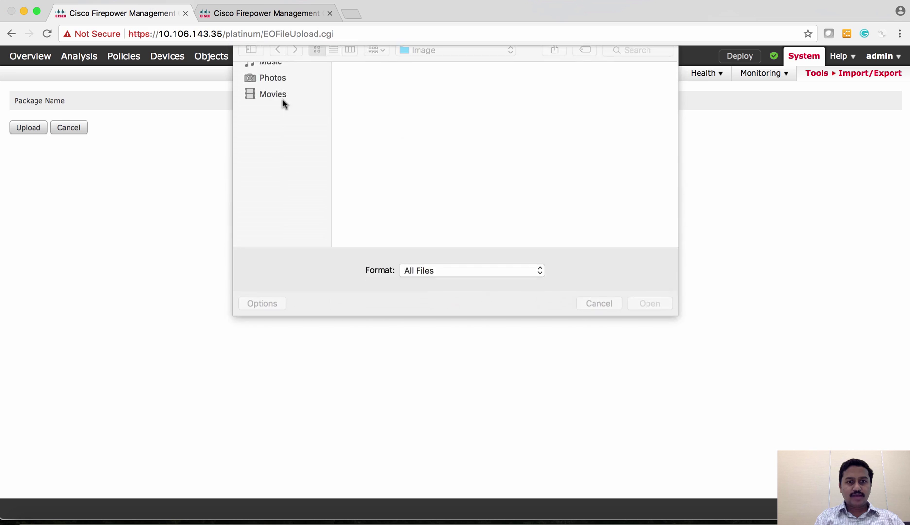
pyautogui.doubleClick(374, 93)
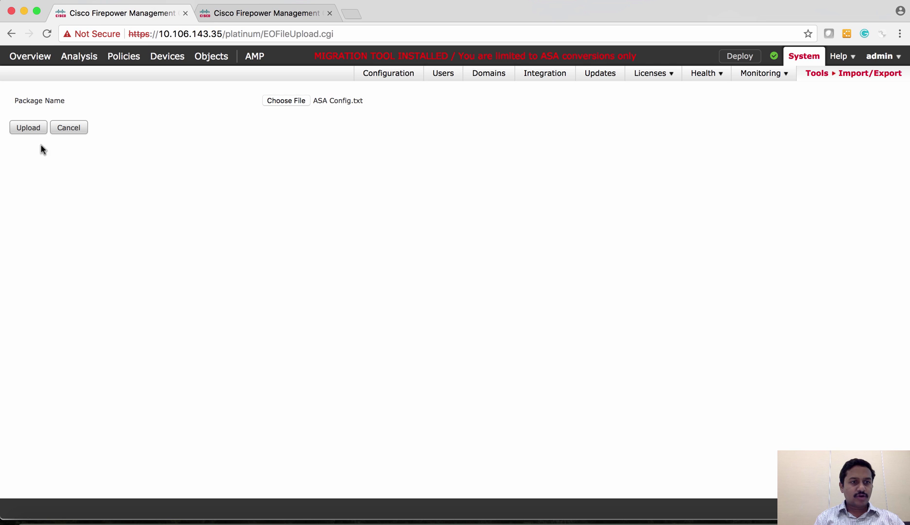
pyautogui.click(20, 129)
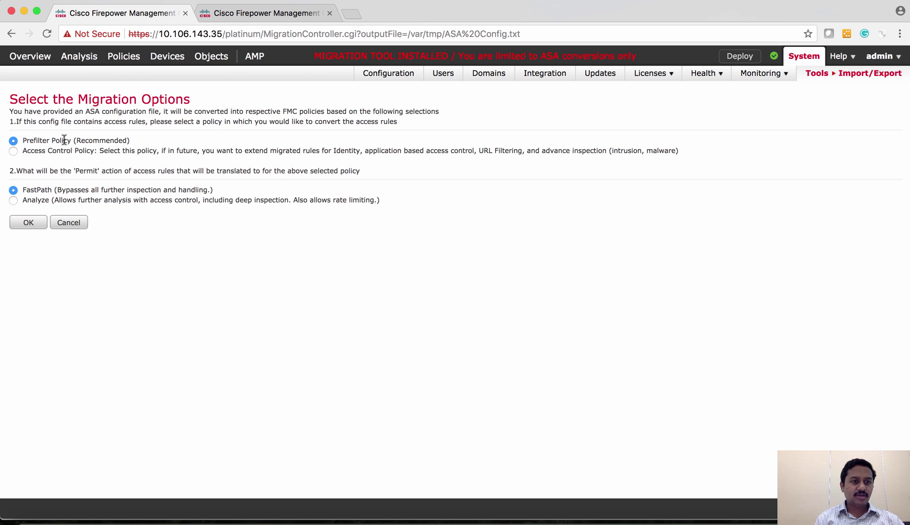
# Step: Compare the Access Control Policy option description with the PowerPoint slides
pyautogui.tripleClick(23, 154)
pyautogui.press('super+Tab')
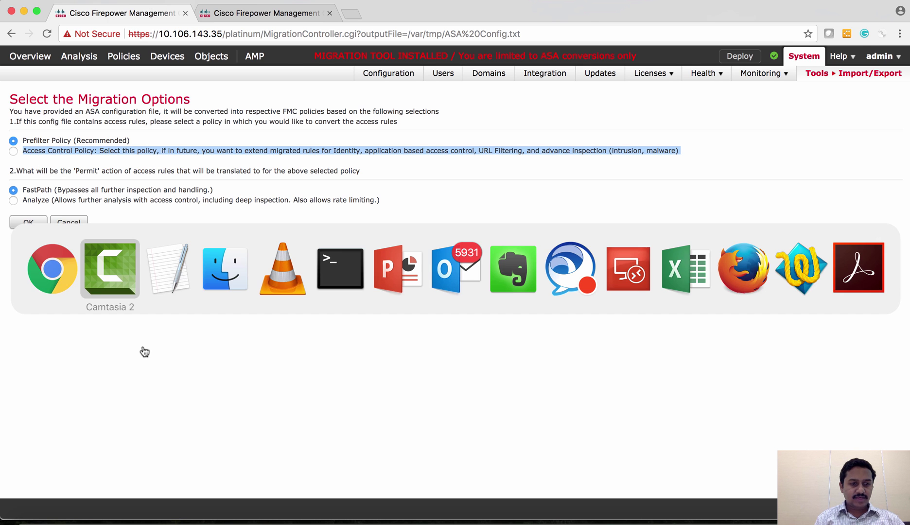
pyautogui.press('super+Tab')
pyautogui.press('super+Tab')
pyautogui.press('super+Tab')
pyautogui.press('super+Tab')
pyautogui.press('super+Tab')
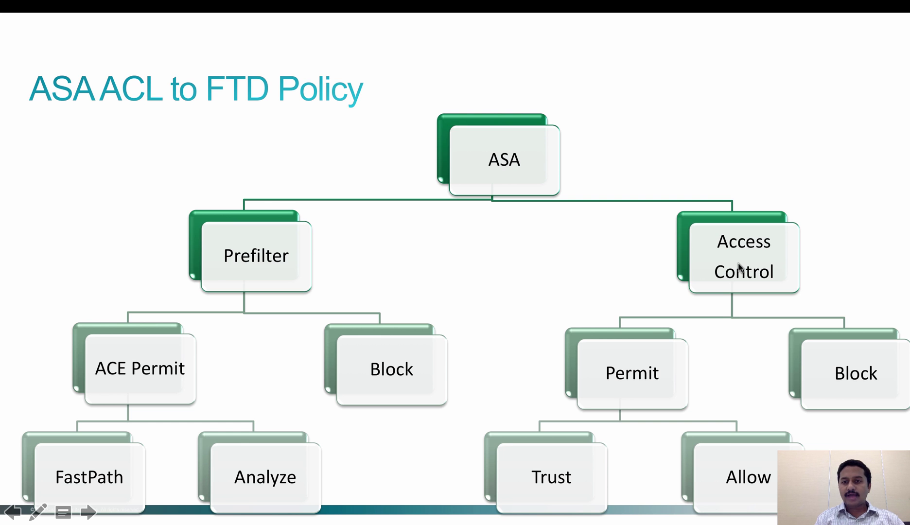
pyautogui.press('super+Tab')
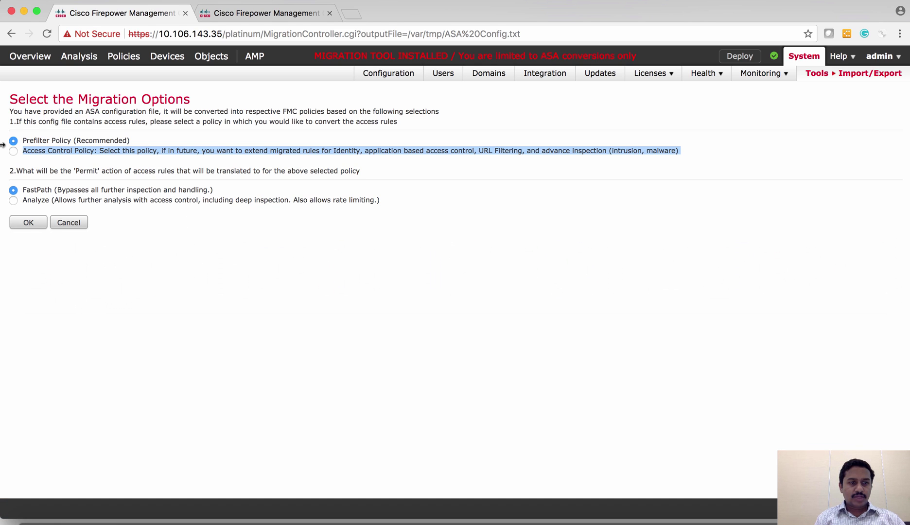
# Step: Choose Access Control Policy as the migration target, offering Trust and Allow permit actions
pyautogui.click(29, 141)
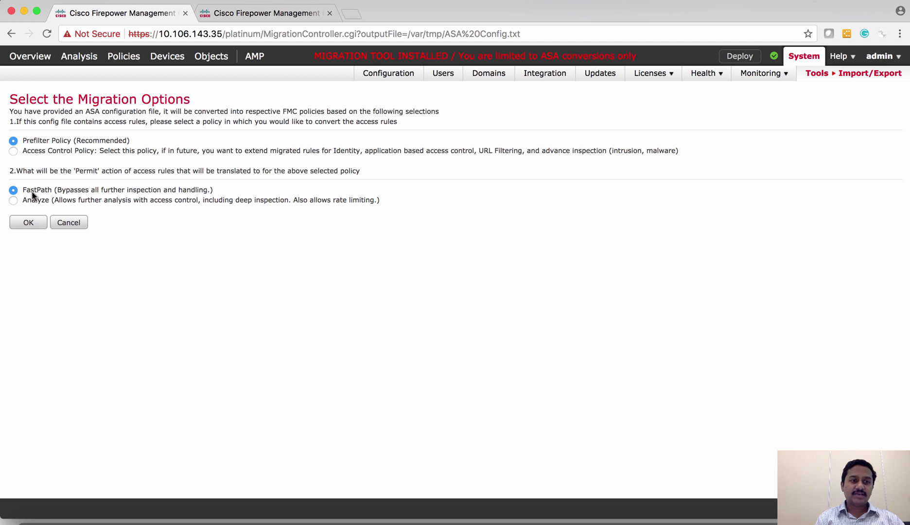
pyautogui.press('super+Tab')
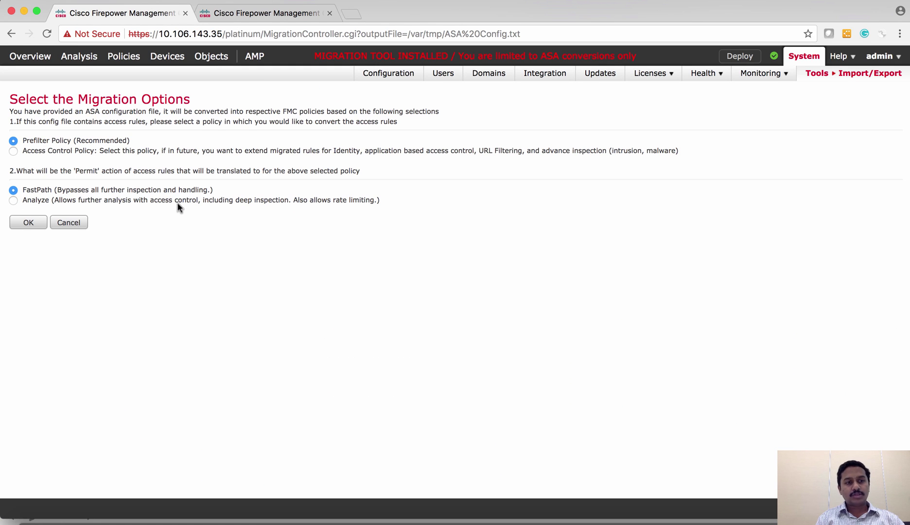
pyautogui.click(13, 152)
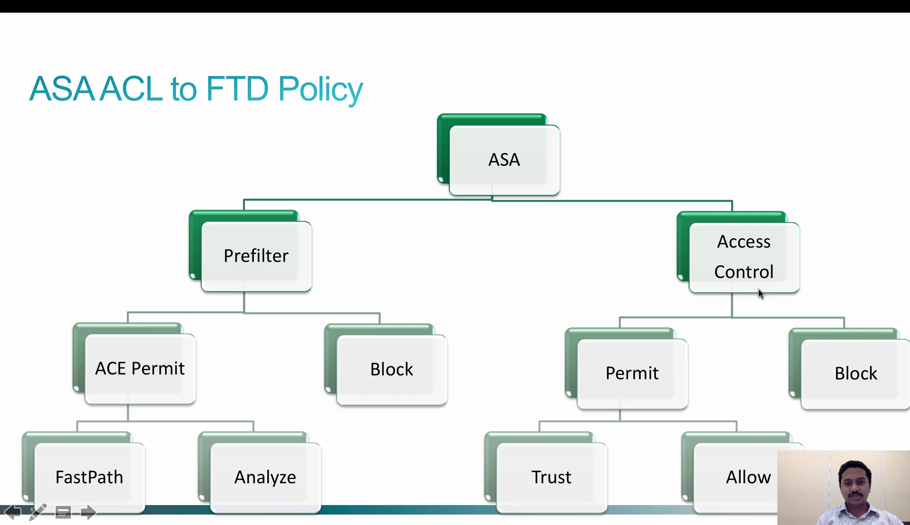
pyautogui.press('super+Tab')
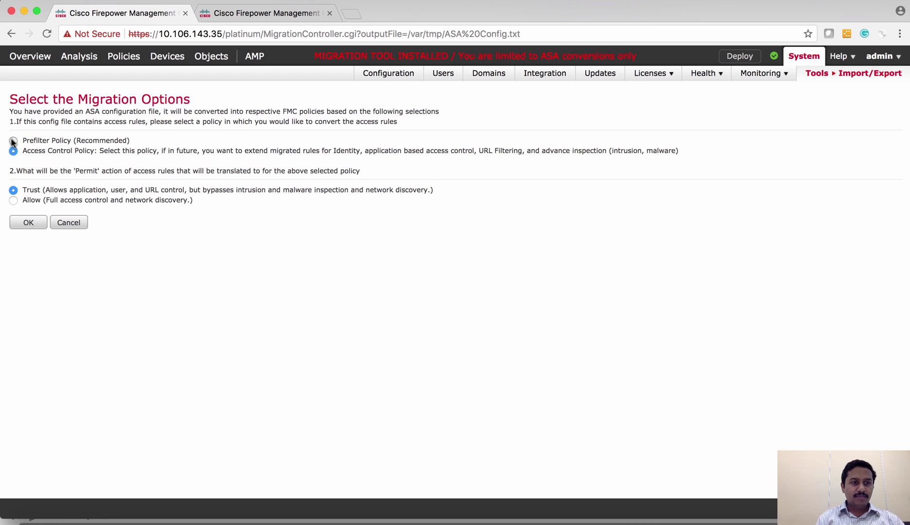
# Step: Switch back to Prefilter Policy with FastPath and start the migration
pyautogui.click(14, 141)
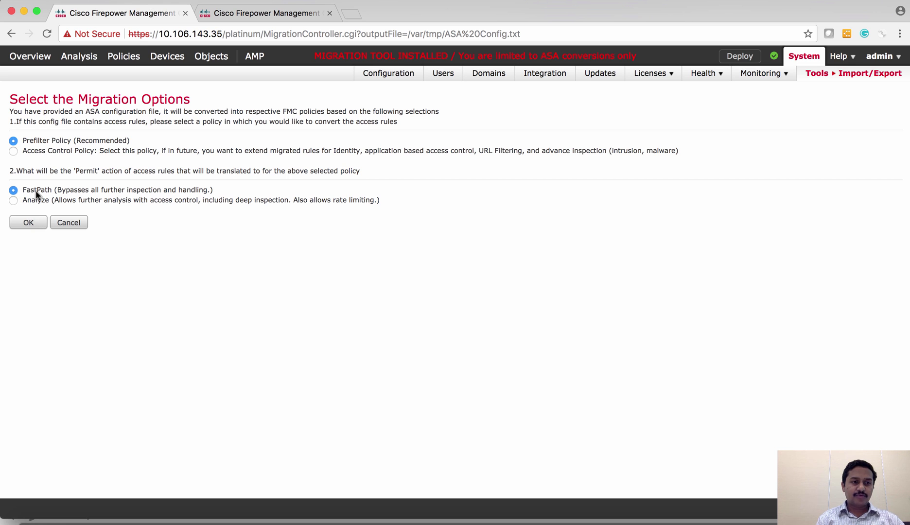
pyautogui.click(29, 223)
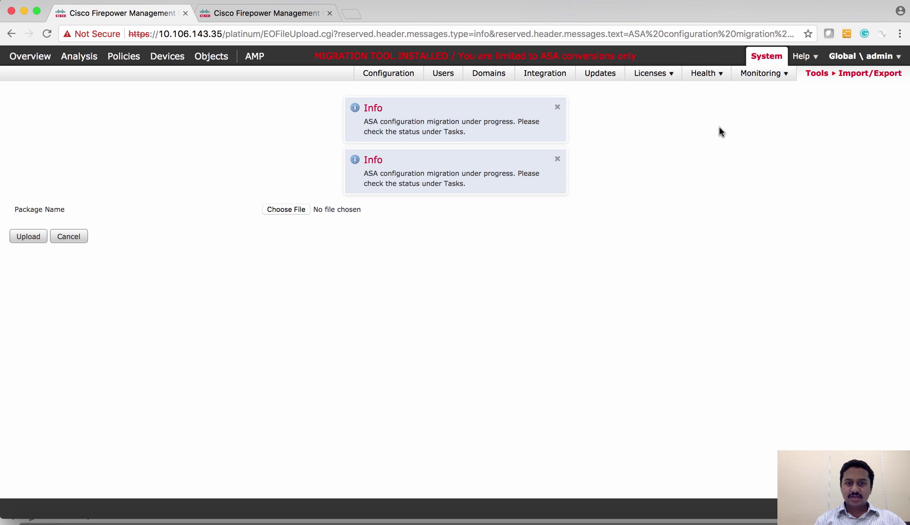
# Step: Download the migration's FMC import file (.sfo) from the Tasks status panel
pyautogui.click(765, 58)
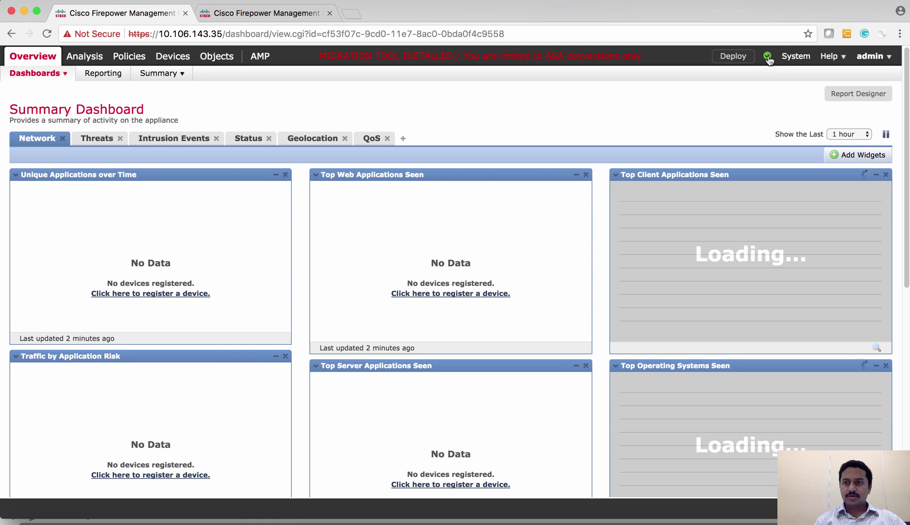
pyautogui.click(767, 56)
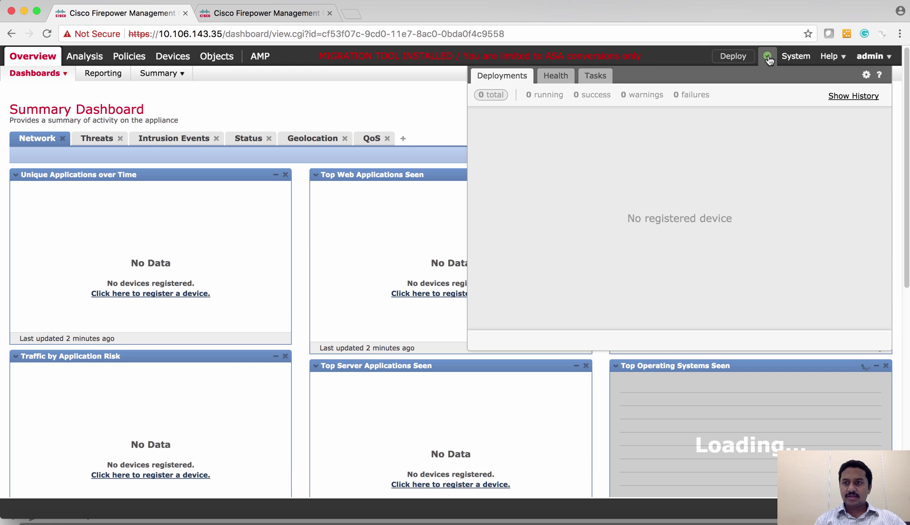
pyautogui.click(597, 80)
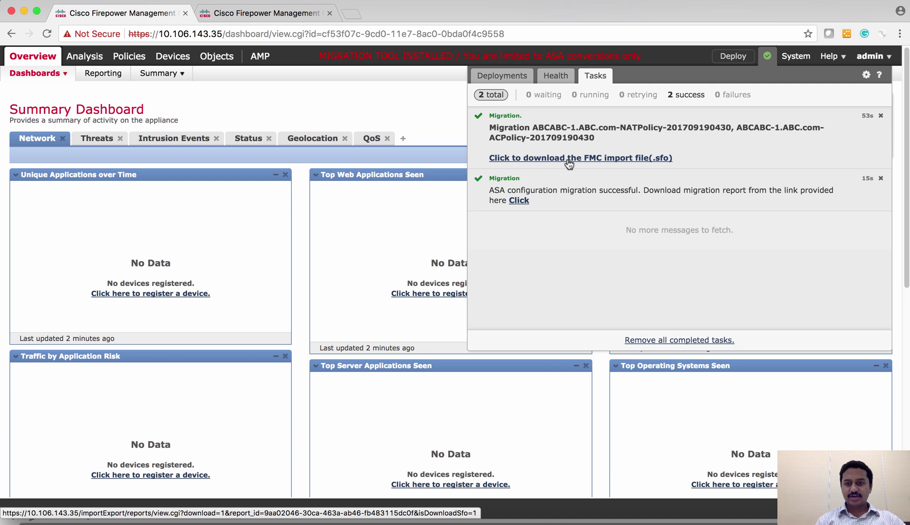
pyautogui.click(569, 164)
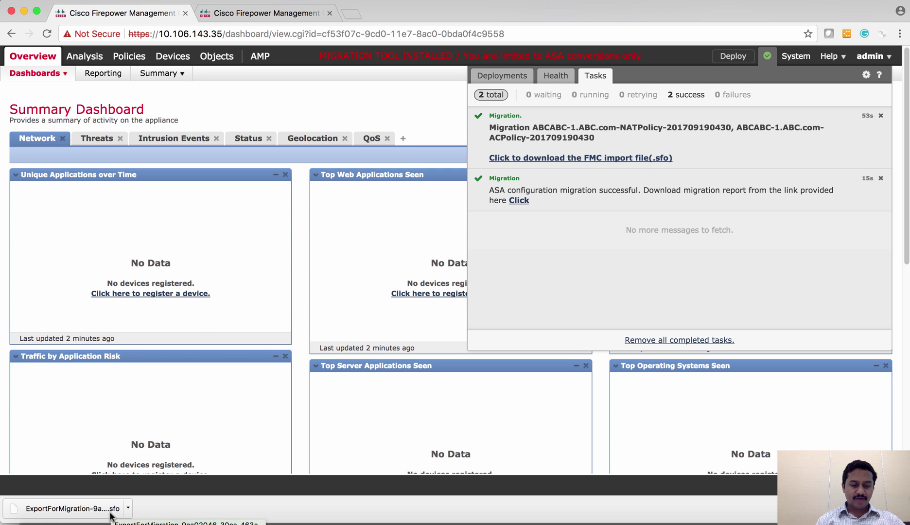
# Step: Go to System > Tools > Import/Export on the second FMC
pyautogui.click(246, 17)
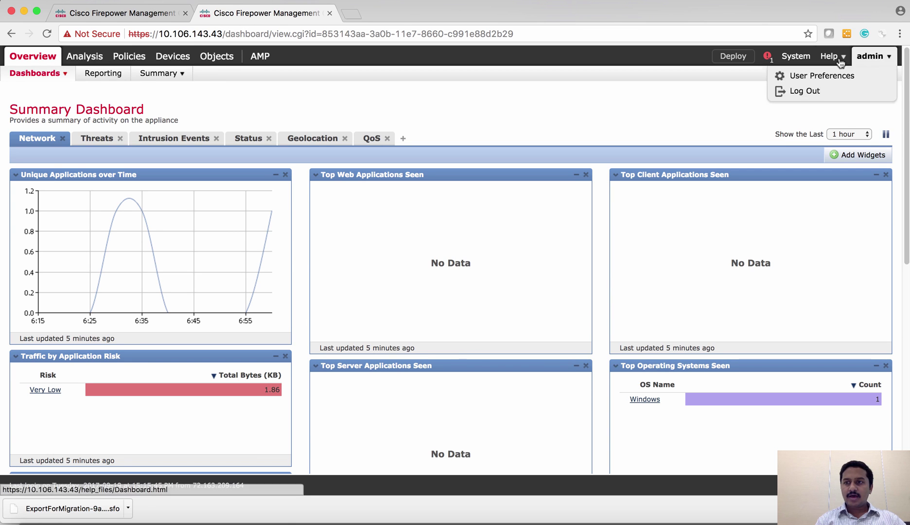
pyautogui.moveTo(883, 77)
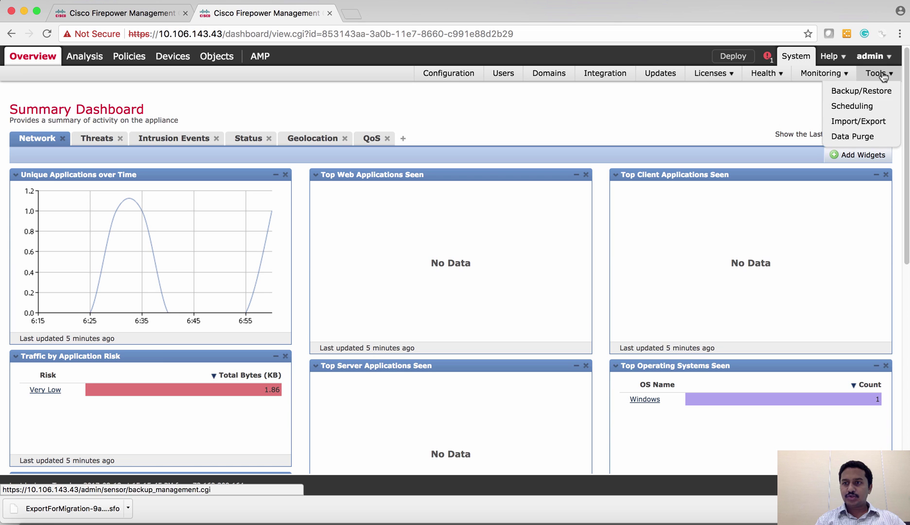
pyautogui.click(875, 125)
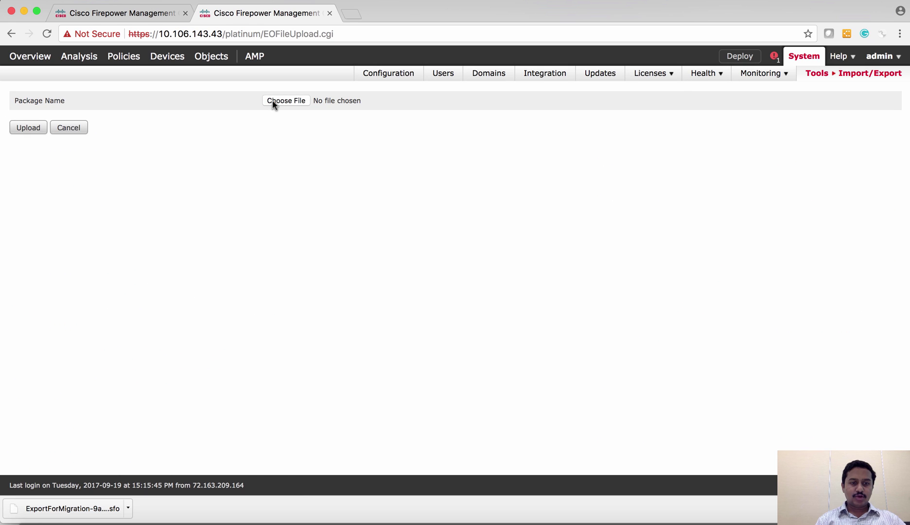
# Step: Upload the ExportForMigration .sfo package from Downloads to the second FMC
pyautogui.click(286, 101)
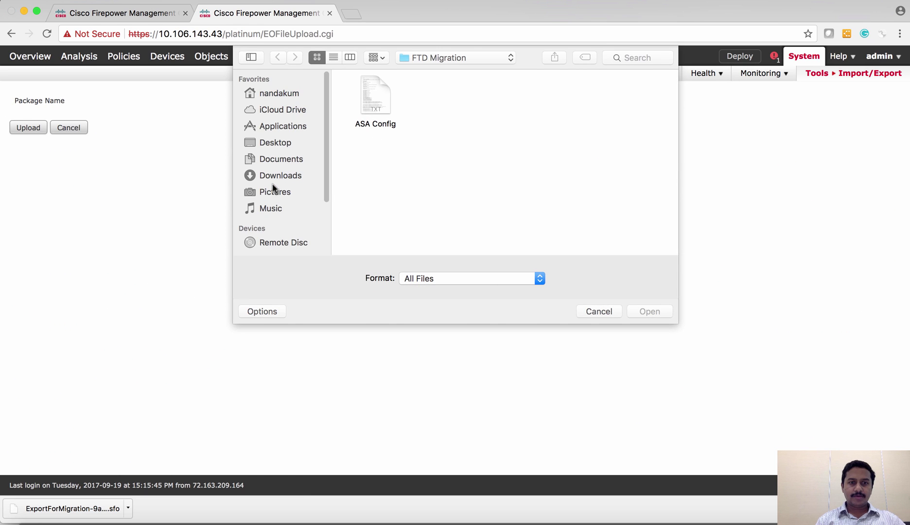
pyautogui.click(271, 176)
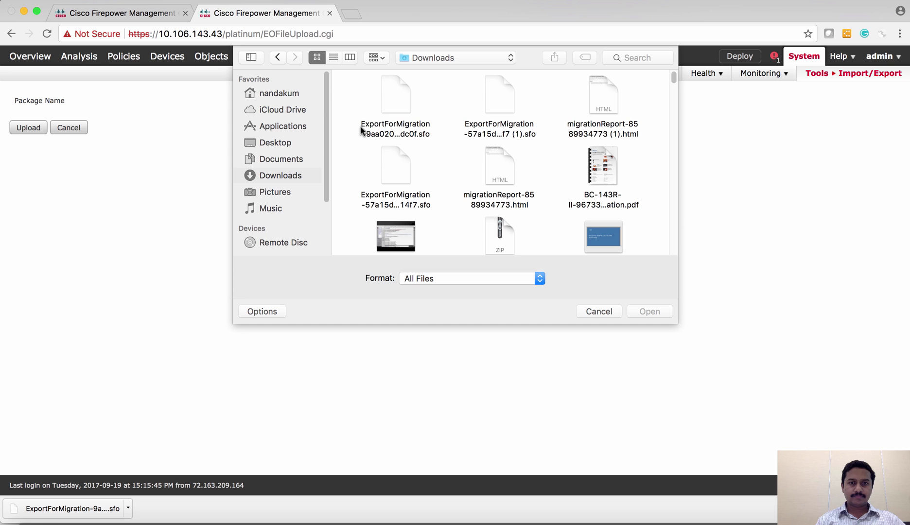
pyautogui.click(388, 92)
pyautogui.click(647, 311)
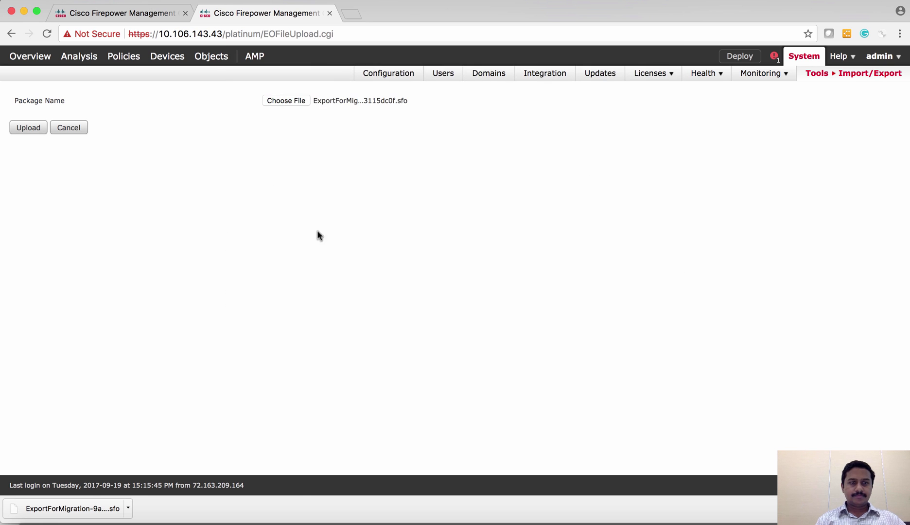
pyautogui.click(27, 128)
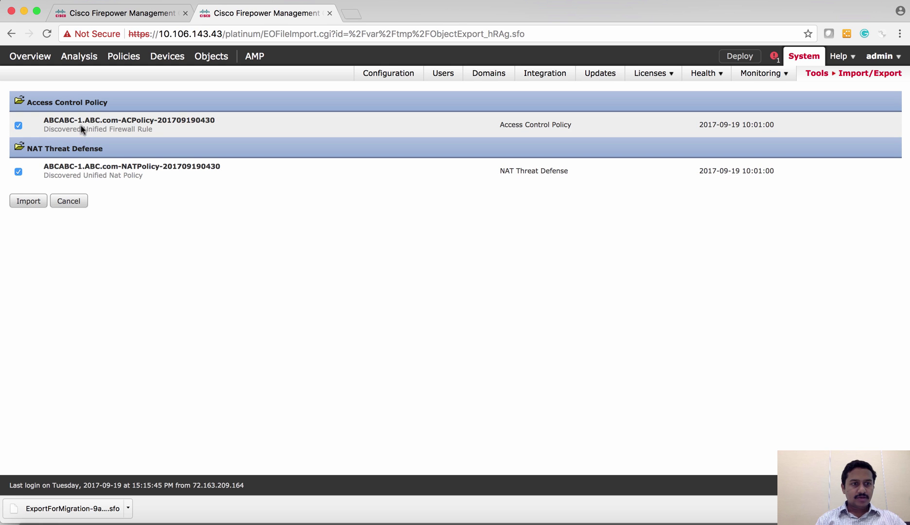
# Step: Start importing the ACPolicy and NATPolicy, mapping ACCESS_ACL-ifcGroup-outside to ASA-Outside and dmz_INTF_GRP to ASA-DMZ
pyautogui.click(34, 207)
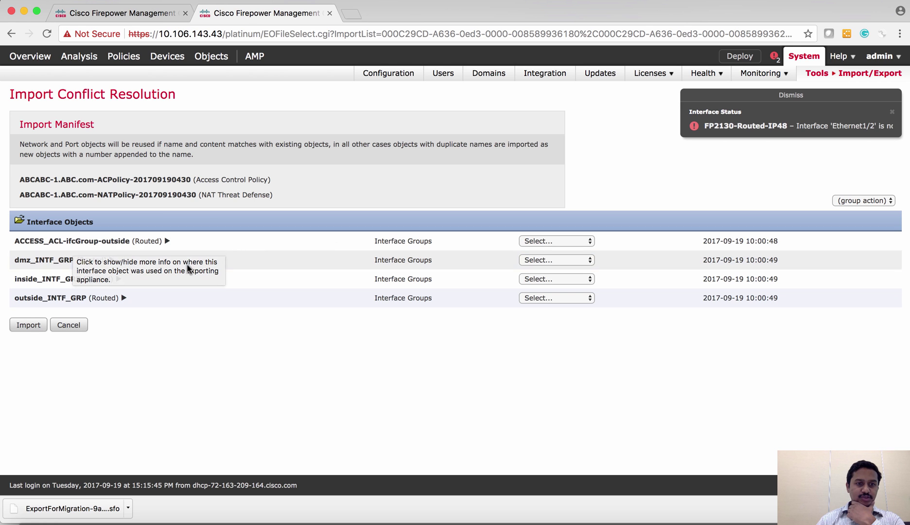
pyautogui.click(567, 248)
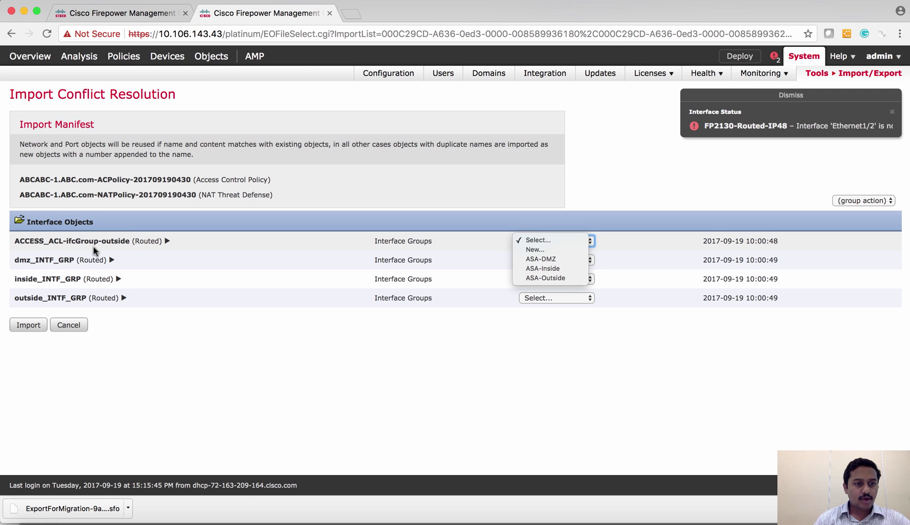
pyautogui.click(558, 278)
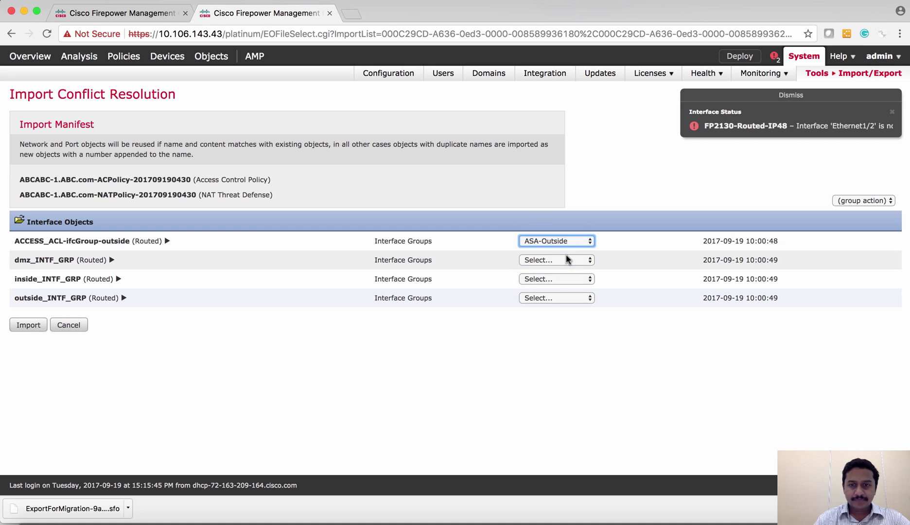
pyautogui.click(566, 260)
pyautogui.click(557, 278)
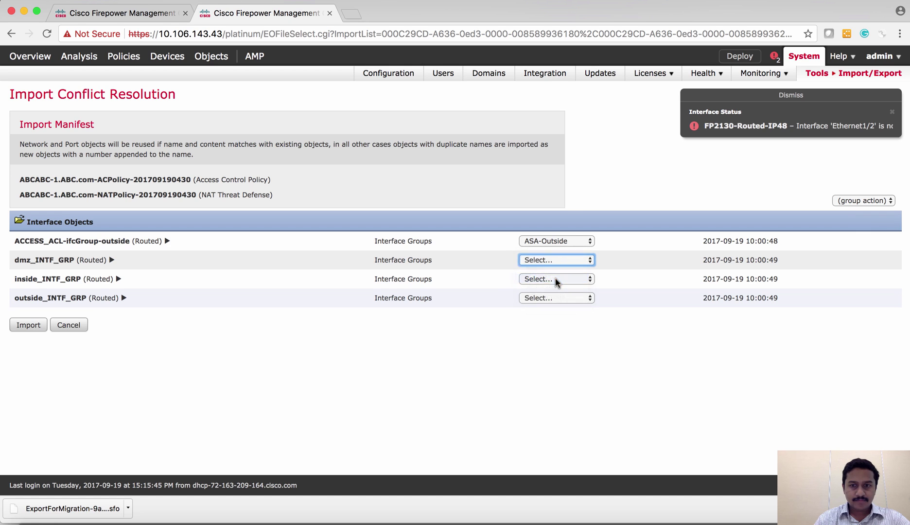
# Step: Map inside_INTF_GRP to ASA-Inside and outside_INTF_GRP to ASA-Outside, then submit the import
pyautogui.click(557, 279)
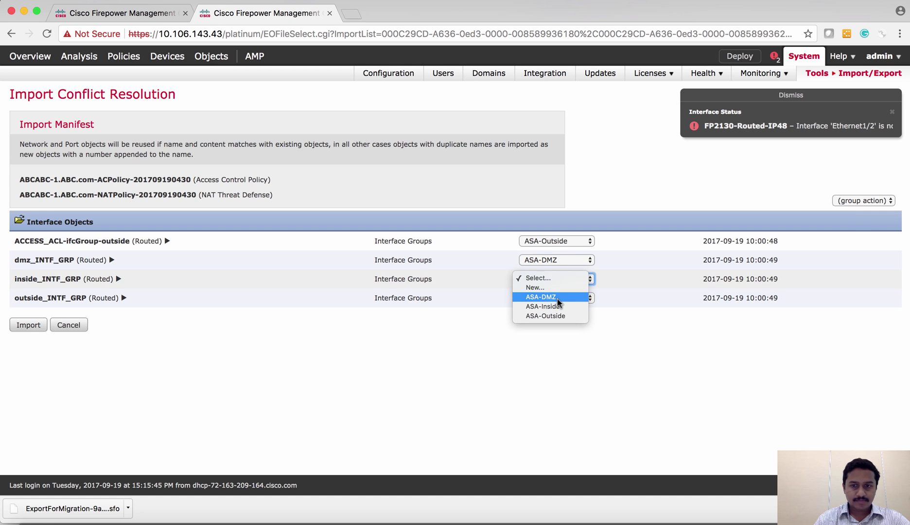
pyautogui.click(555, 306)
pyautogui.click(553, 300)
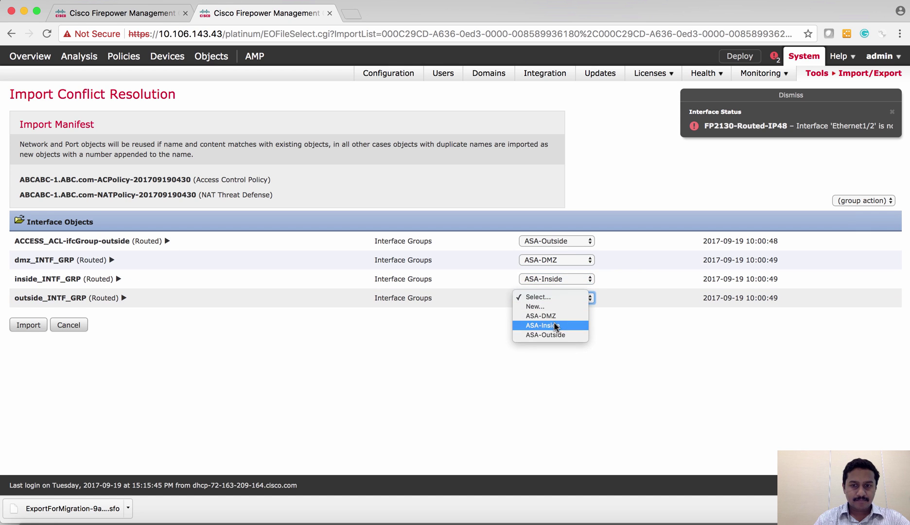
pyautogui.click(555, 333)
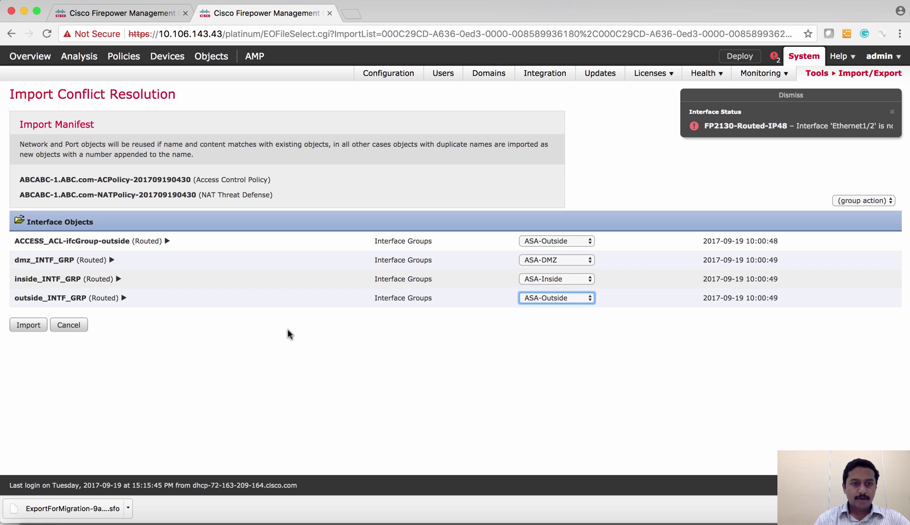
pyautogui.click(28, 325)
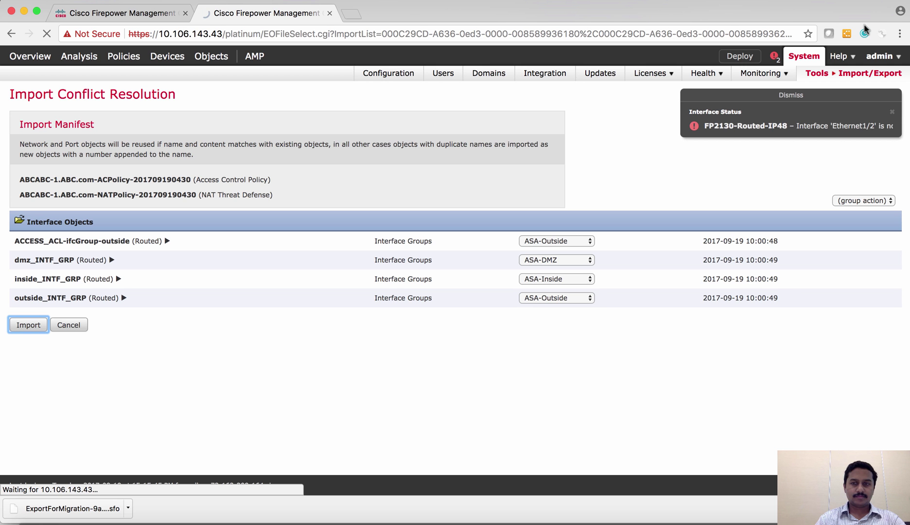
# Step: Dismiss the interface notification and view the Access Control policy list with the imported ACPolicy
pyautogui.click(803, 97)
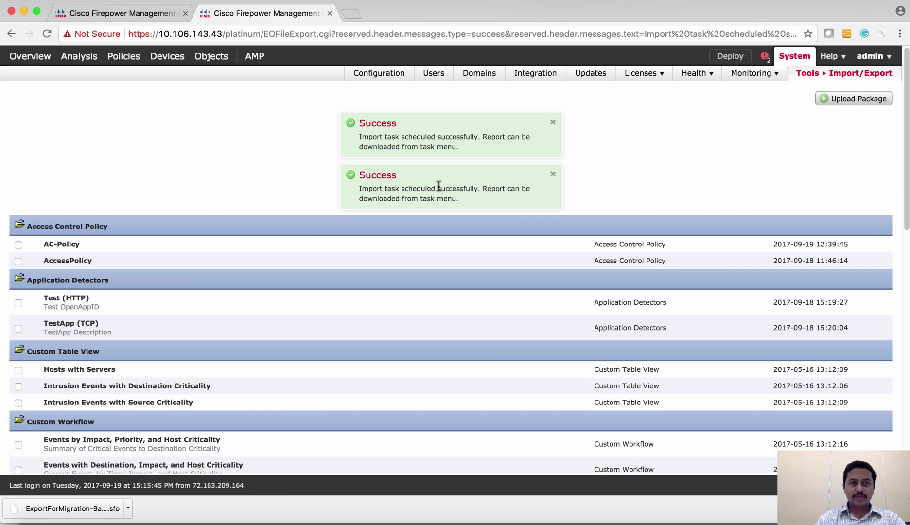
pyautogui.moveTo(124, 58)
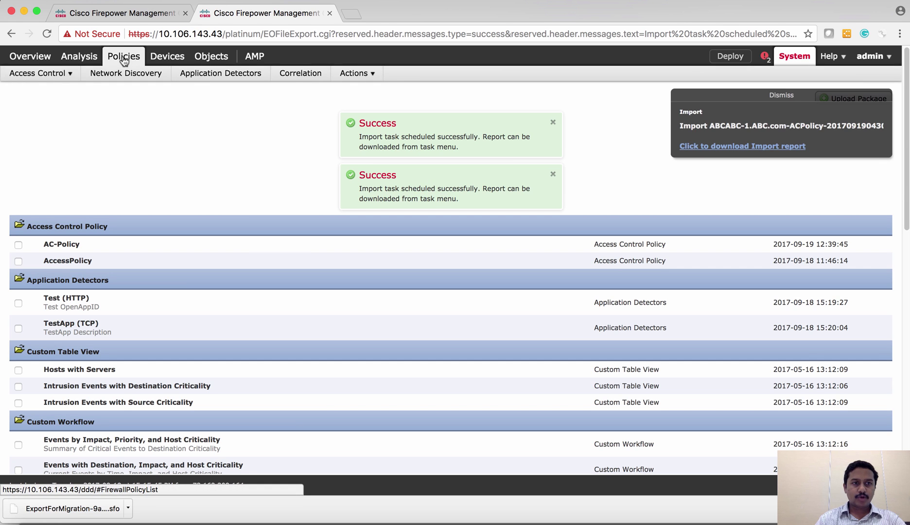
pyautogui.moveTo(58, 80)
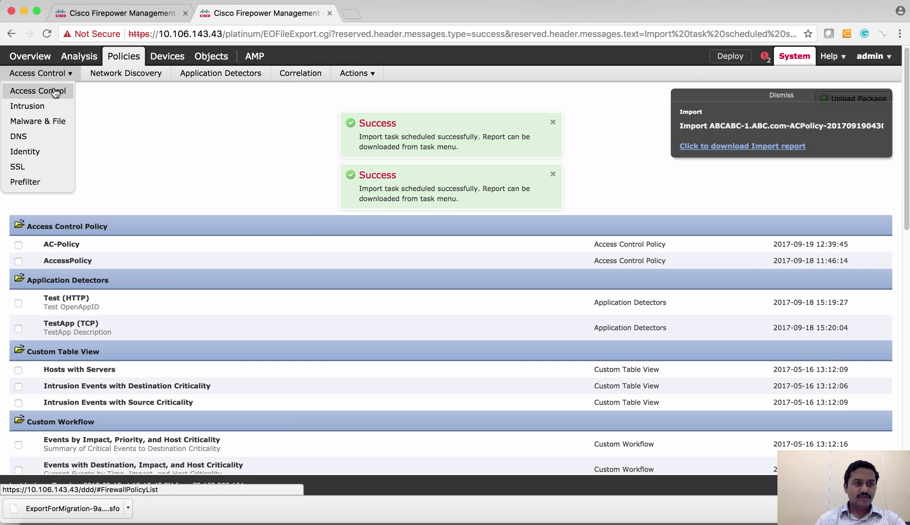
pyautogui.click(56, 92)
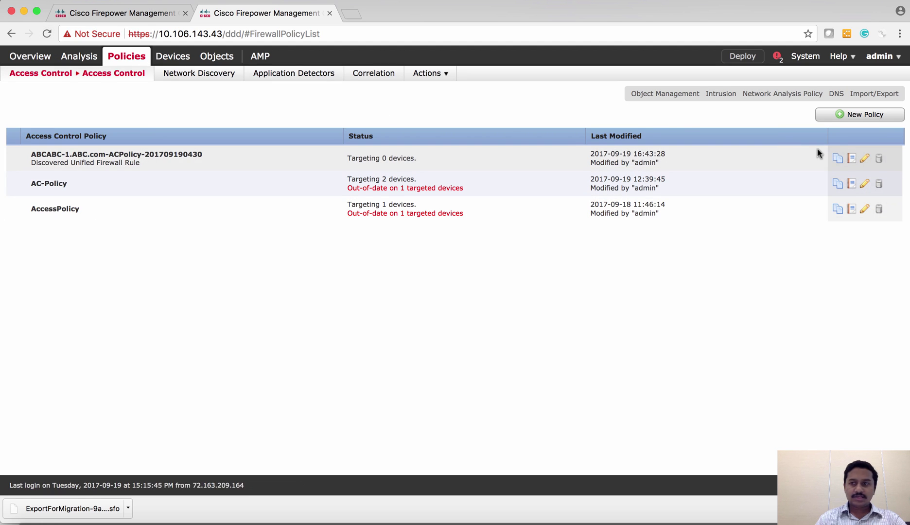
# Step: Review the imported AC policy, open its _PrefilterPolicy's five ACCESS_ACL rules, then bring up ASA Config
pyautogui.click(865, 160)
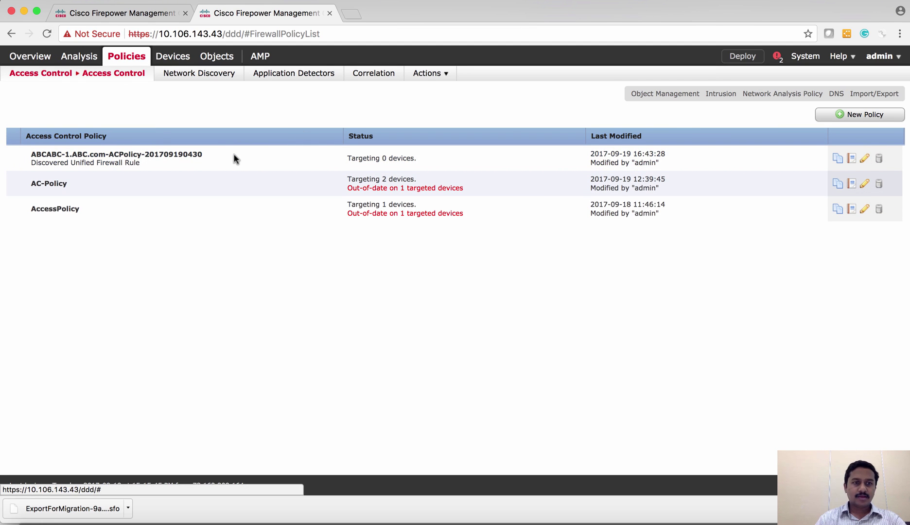
pyautogui.click(148, 154)
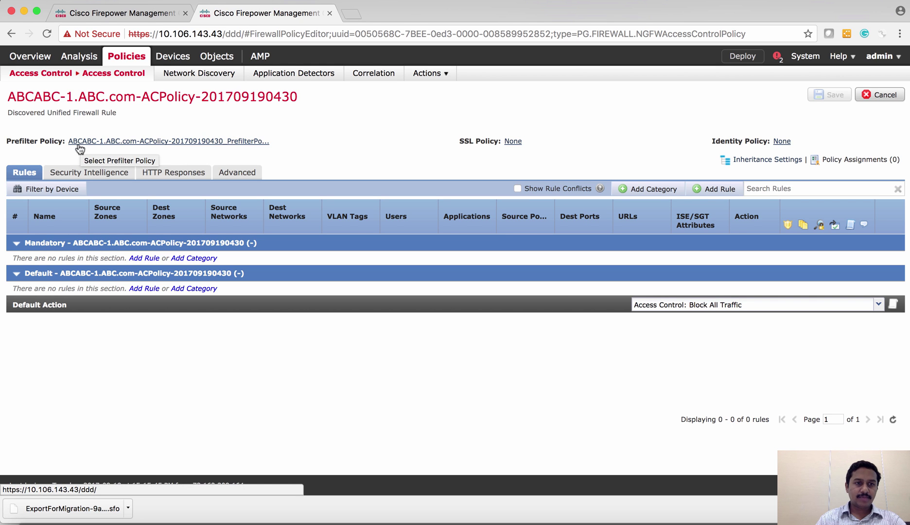
pyautogui.moveTo(45, 74)
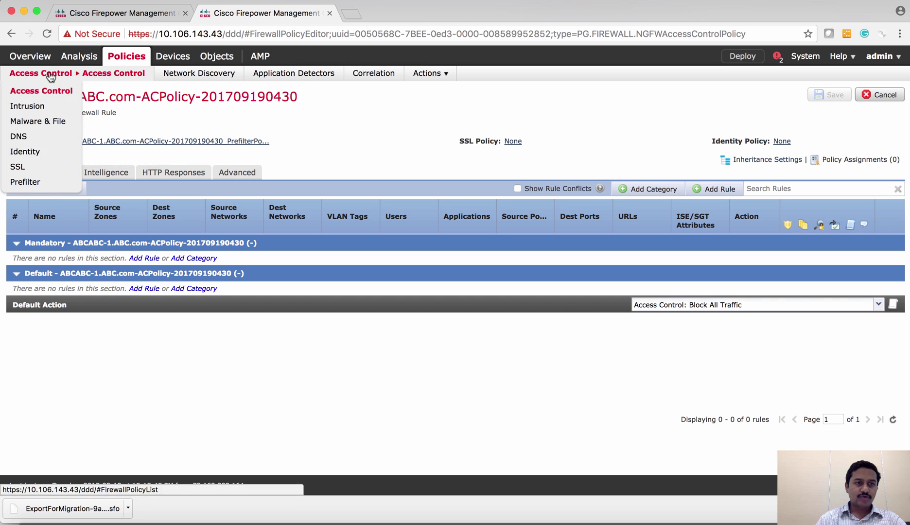
pyautogui.click(49, 182)
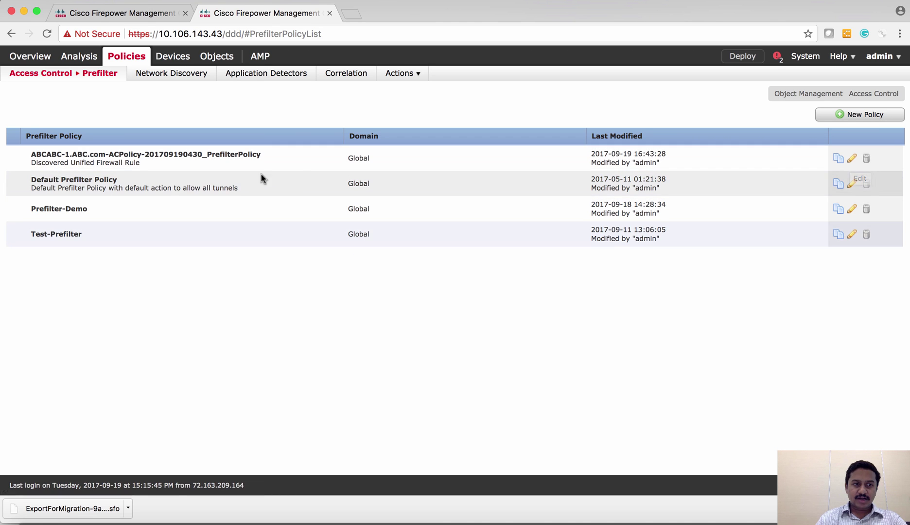
pyautogui.click(851, 158)
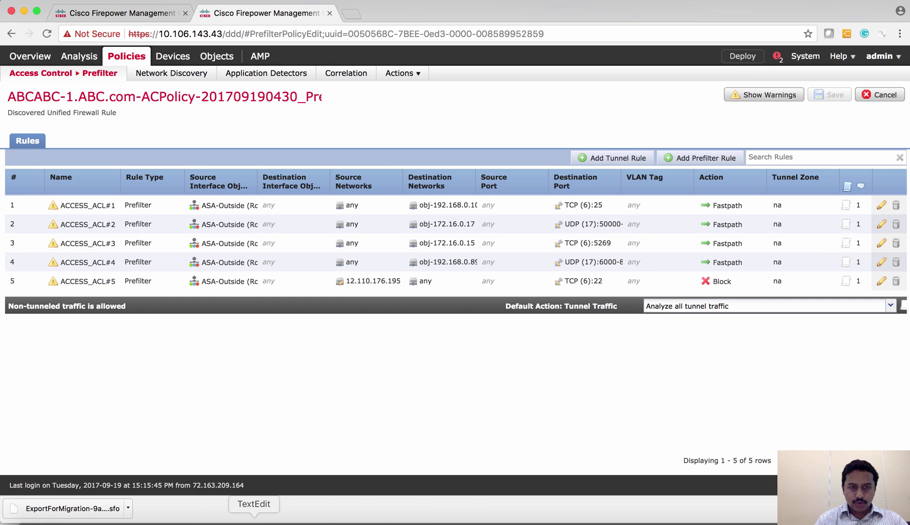
pyautogui.click(253, 519)
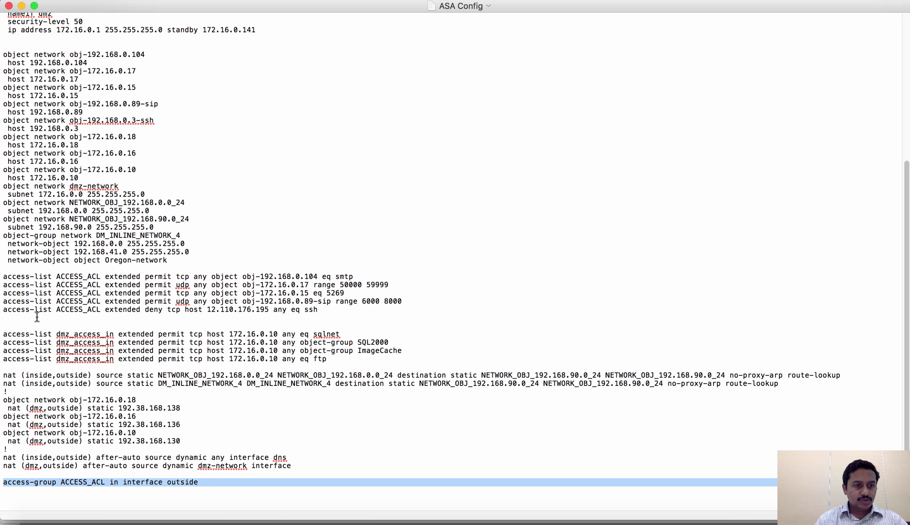
# Step: Highlight the five ACCESS_ACL access-list lines in ASA Config, then return to the prefilter rules
pyautogui.moveTo(4, 276); pyautogui.dragTo(336, 310)
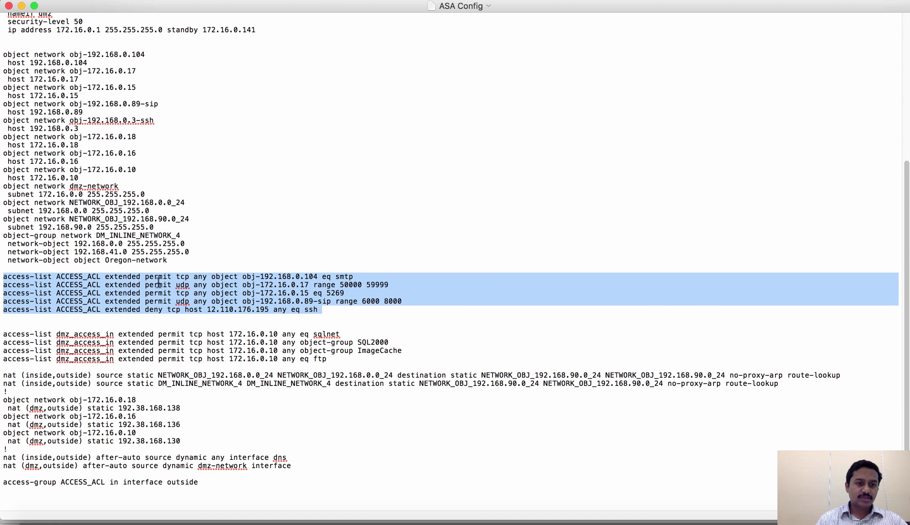
pyautogui.press('super+Tab')
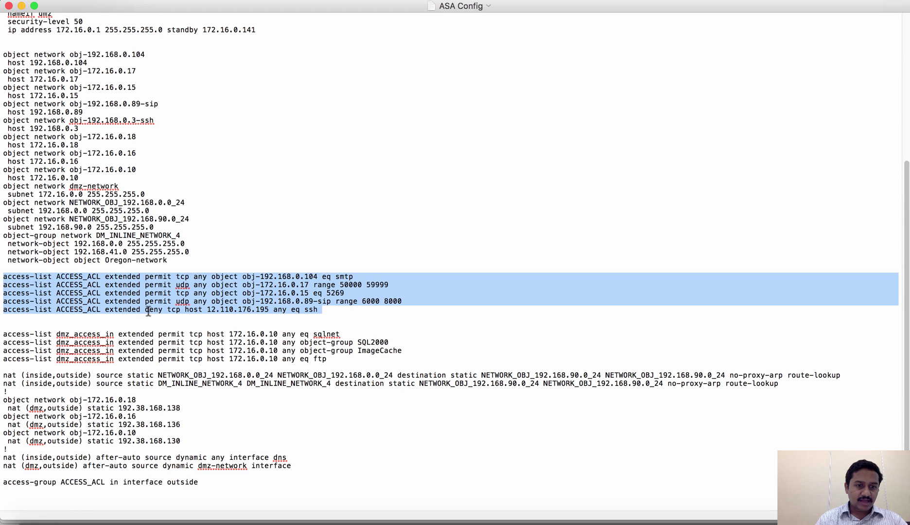
pyautogui.press('super+Tab')
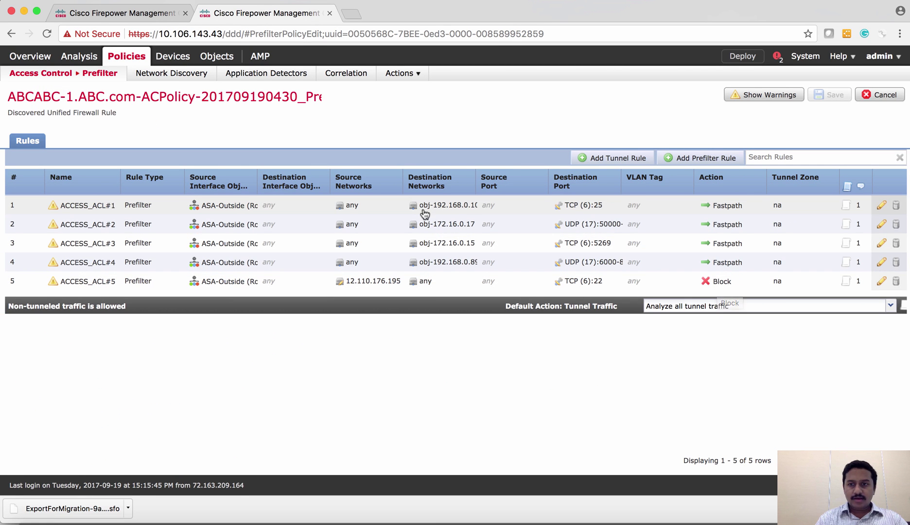
pyautogui.moveTo(166, 61)
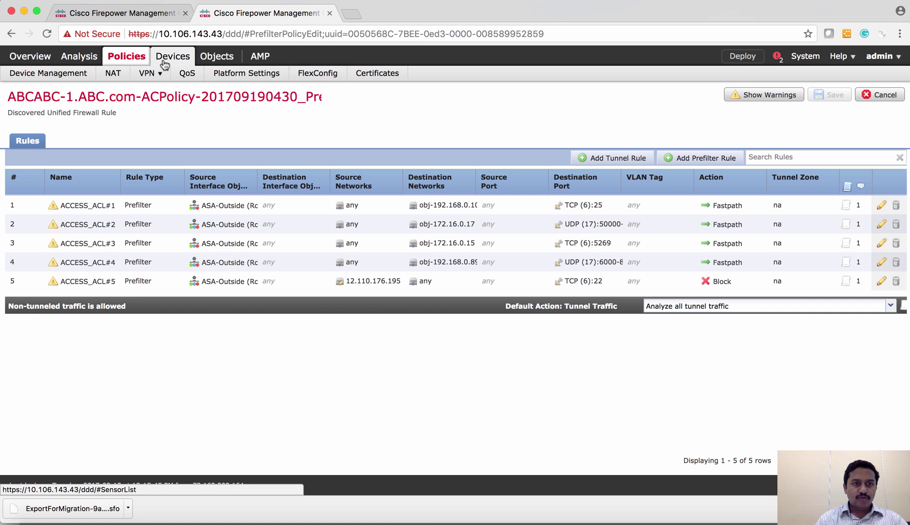
pyautogui.click(115, 74)
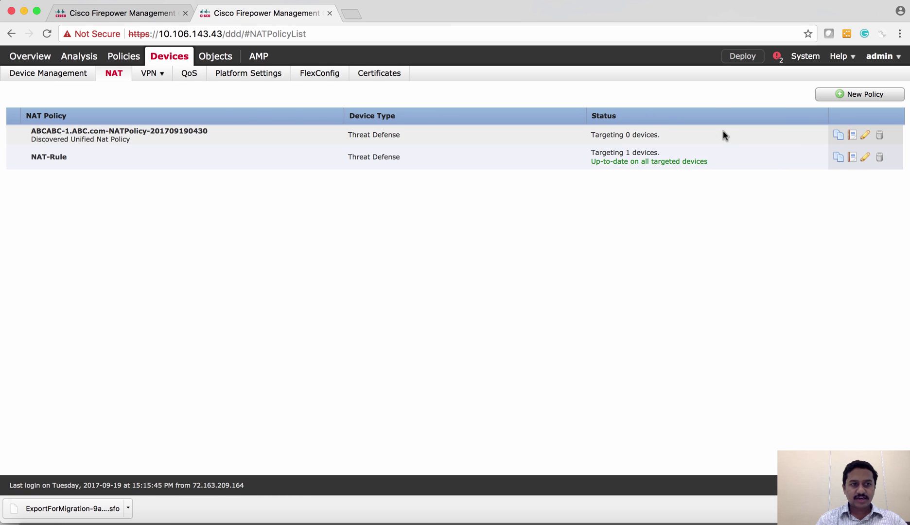
pyautogui.click(865, 136)
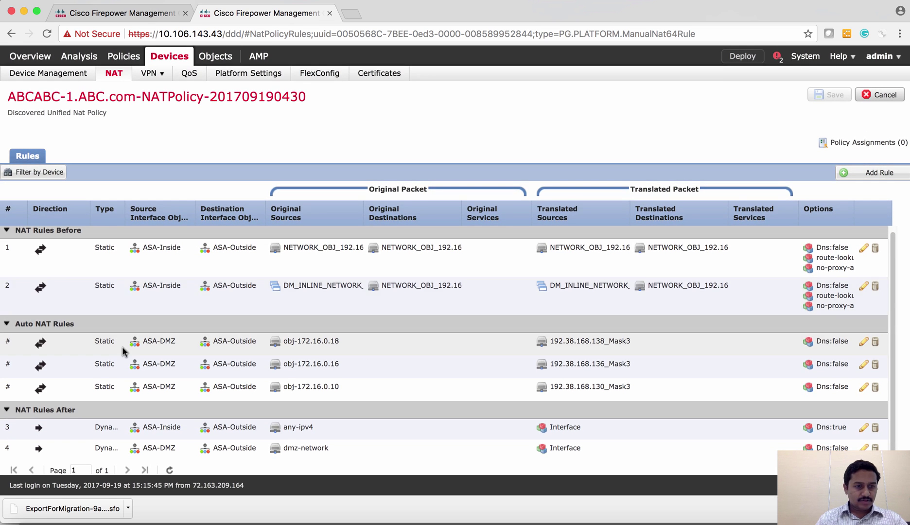
# Step: Check the ASA Config's two twice-NAT, three object NAT and two after-auto NAT lines against FMC
pyautogui.press('super+Tab')
pyautogui.scroll(-2, 39, 362)
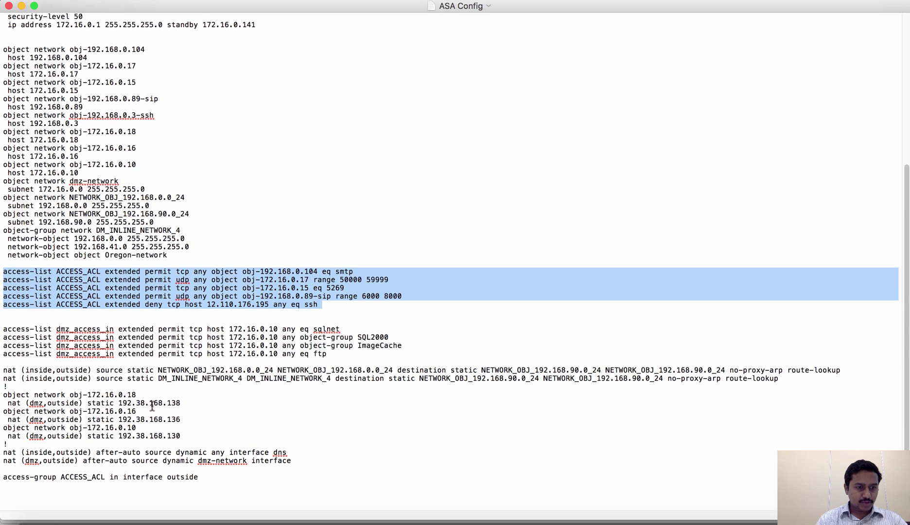
pyautogui.moveTo(4, 375); pyautogui.dragTo(55, 389)
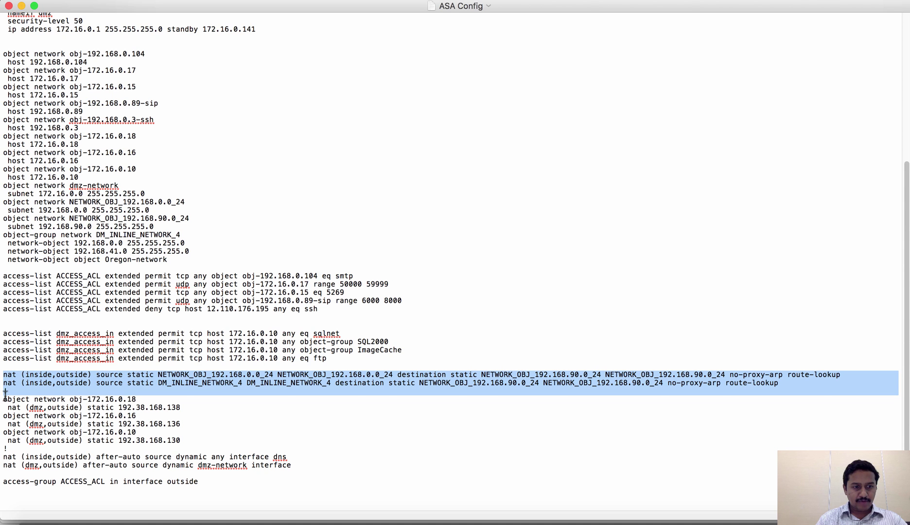
pyautogui.moveTo(4, 400); pyautogui.dragTo(177, 445)
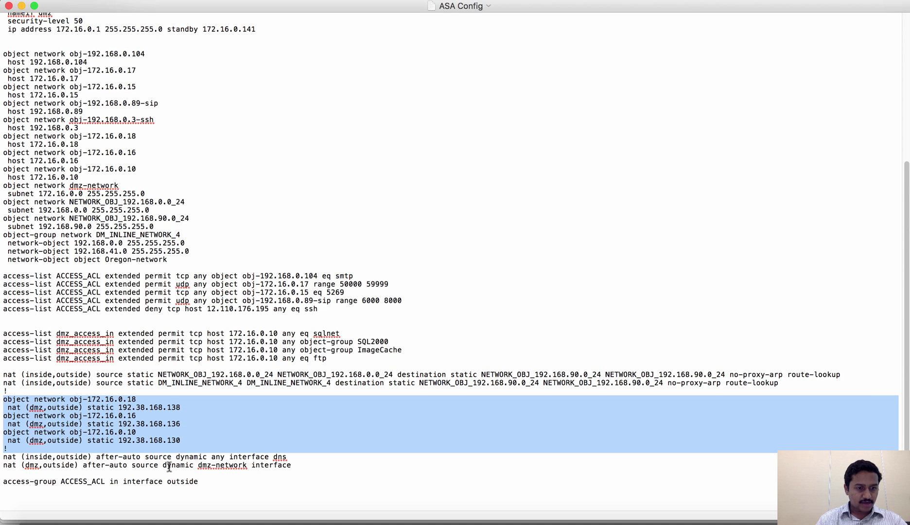
pyautogui.moveTo(298, 468); pyautogui.dragTo(1, 458)
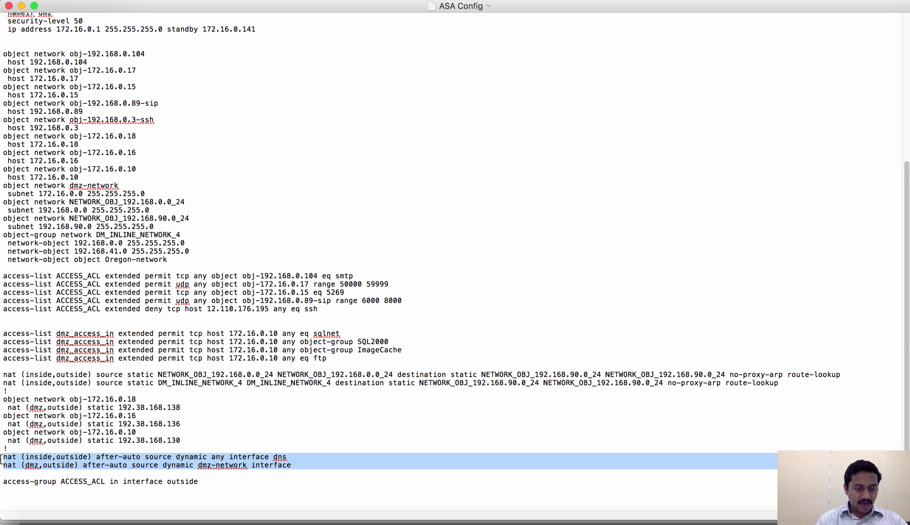
pyautogui.press('super+Tab')
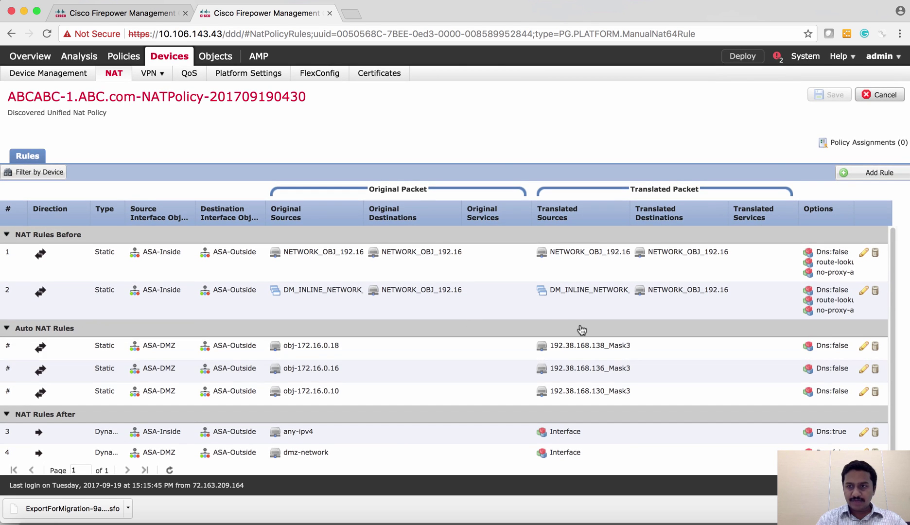
# Step: Target the imported NAT policy at FP2130-Routed-IP48 and save the policy
pyautogui.click(877, 146)
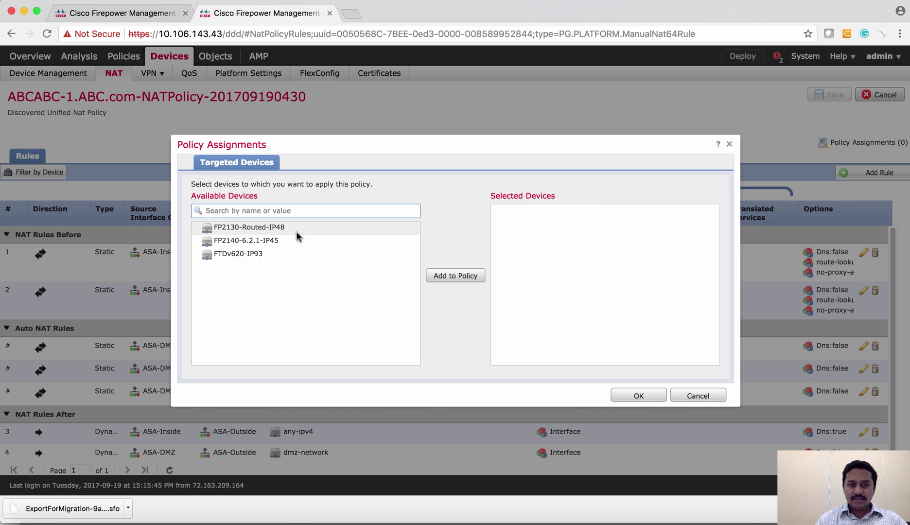
pyautogui.click(261, 230)
pyautogui.click(448, 276)
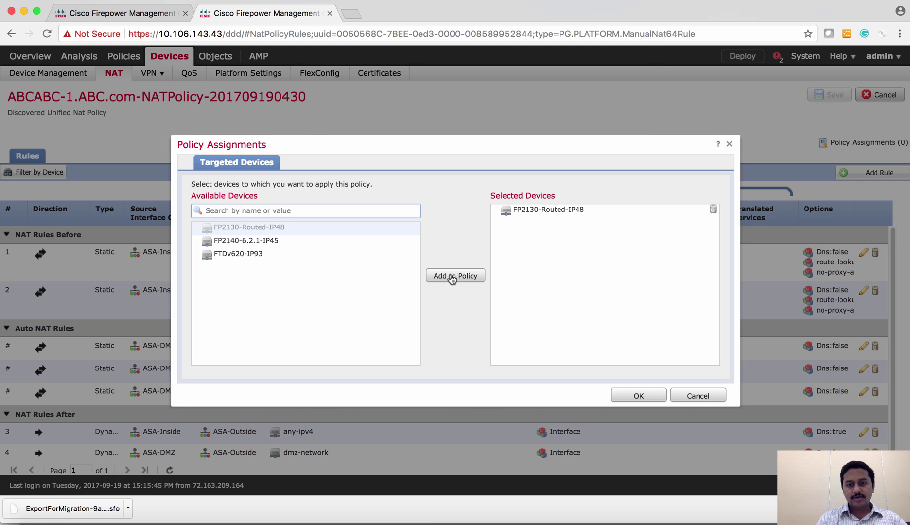
pyautogui.click(649, 395)
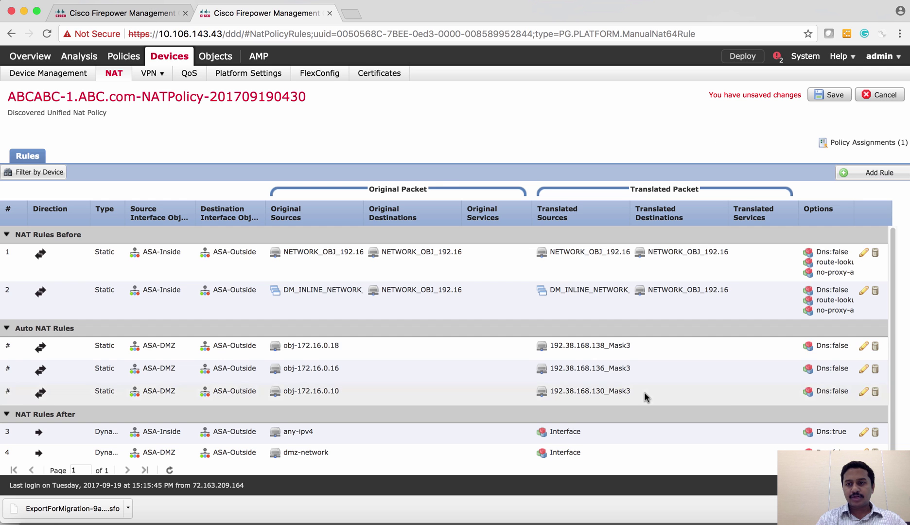
pyautogui.click(831, 95)
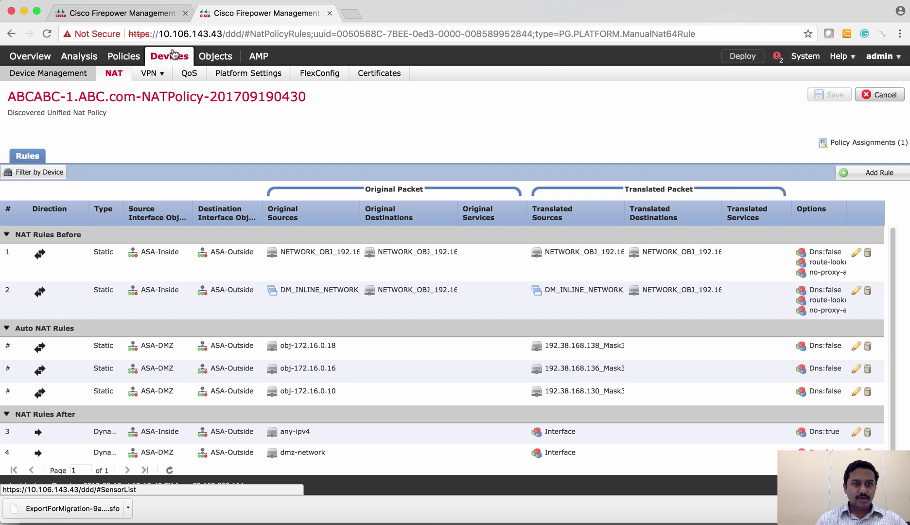
# Step: Target the imported ACPolicy at FP2130-Routed-IP48, accepting its removal from AC-Policy
pyautogui.moveTo(121, 59)
pyautogui.click(61, 89)
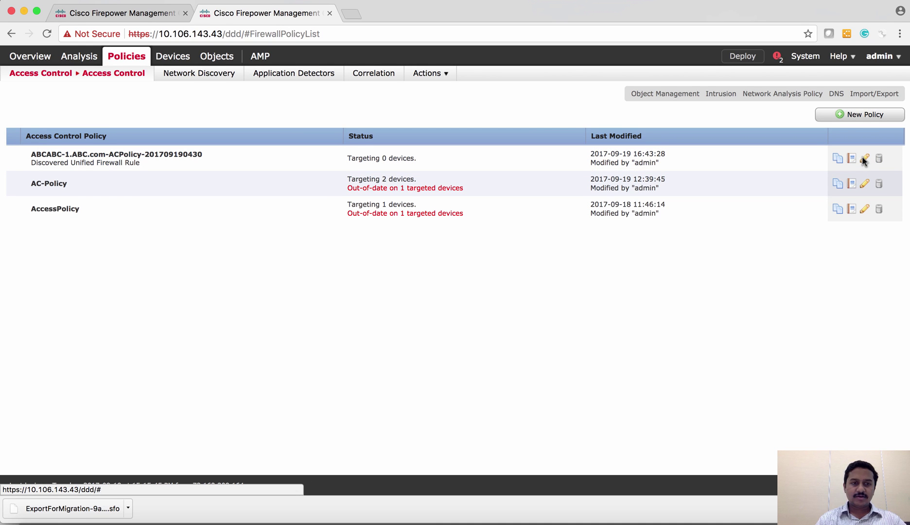
pyautogui.click(862, 157)
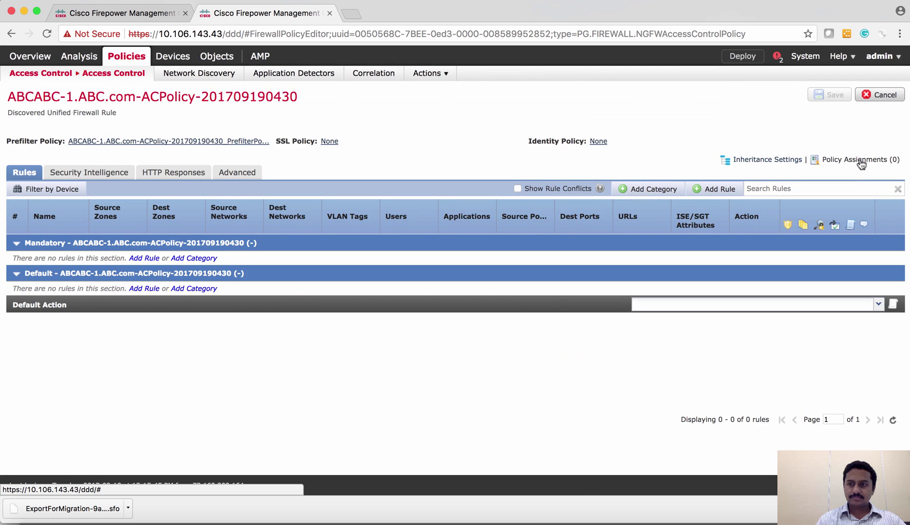
pyautogui.click(862, 160)
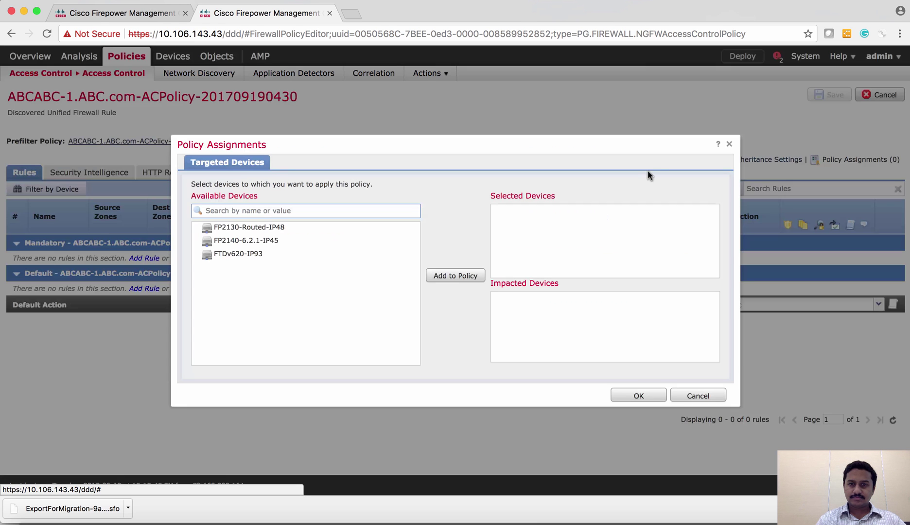
pyautogui.click(227, 229)
pyautogui.click(445, 277)
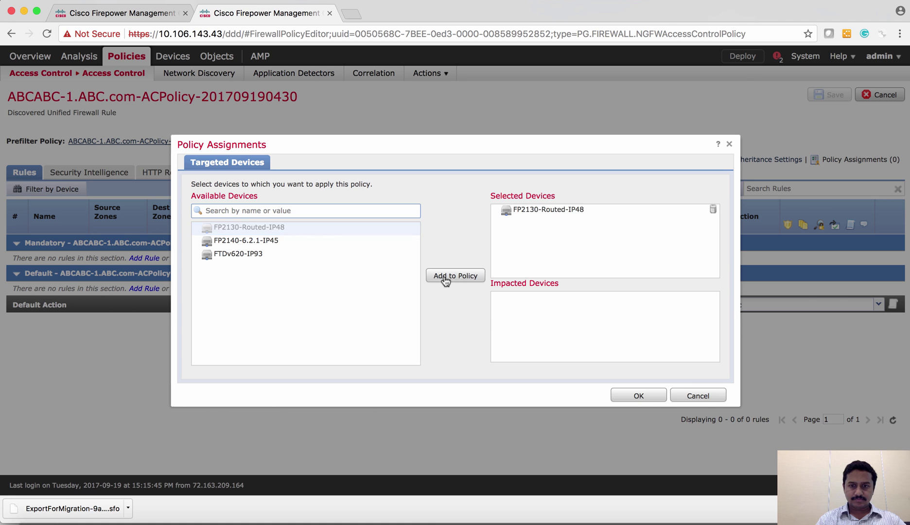
pyautogui.click(642, 396)
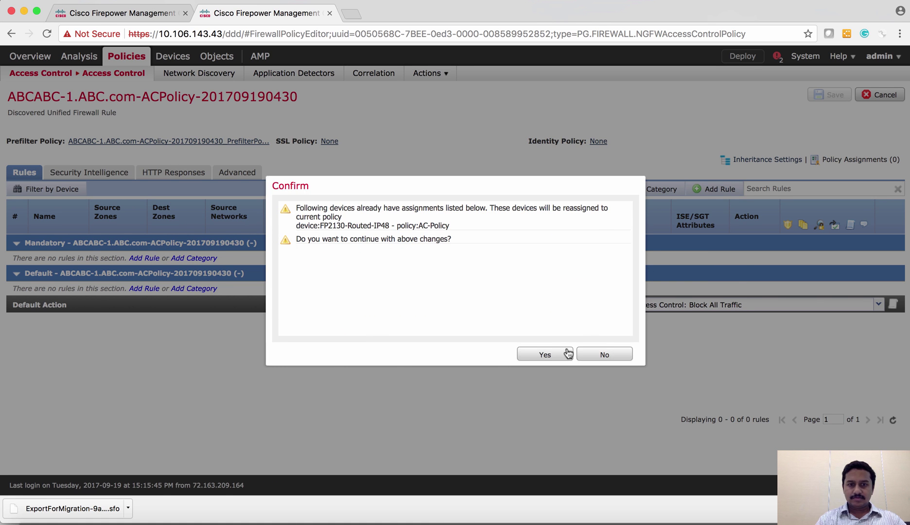
pyautogui.click(545, 354)
pyautogui.click(843, 56)
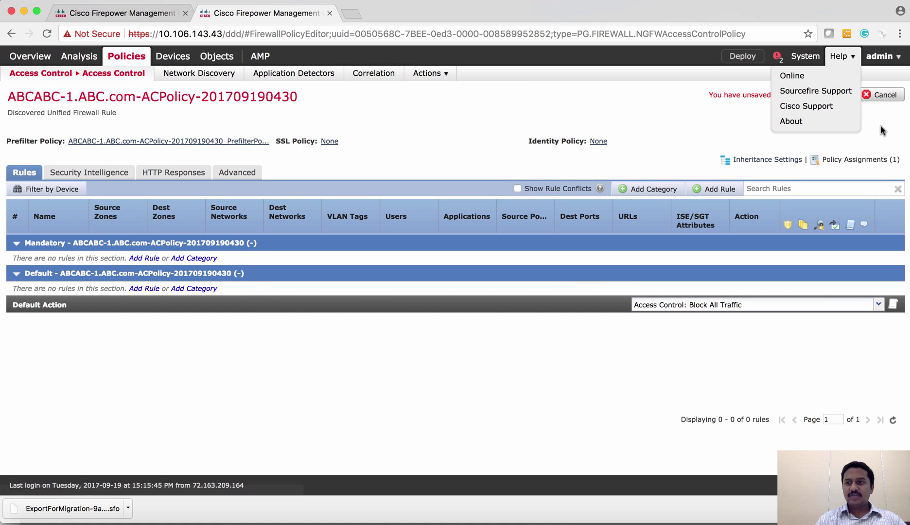